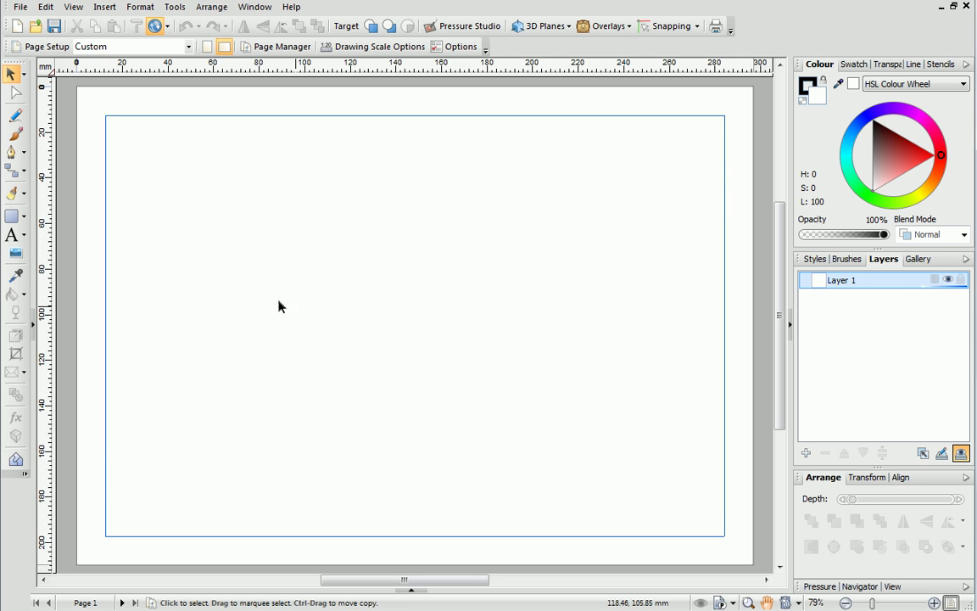
Draw a large Quick Ellipse circle at the page centre with a 5 pt outline.
{"action": "left_click", "coordinate": [25, 218]}
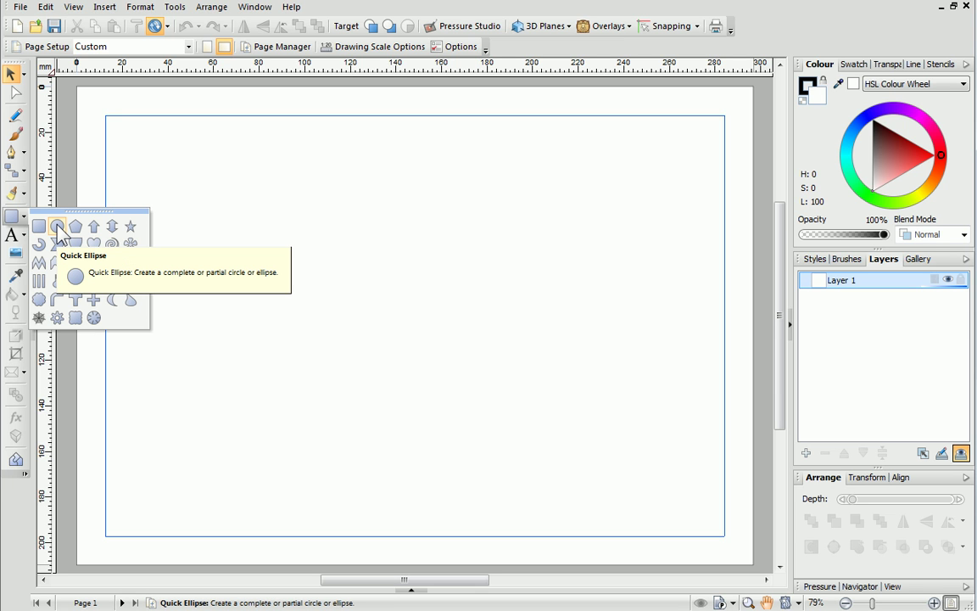
{"action": "left_click", "coordinate": [58, 228]}
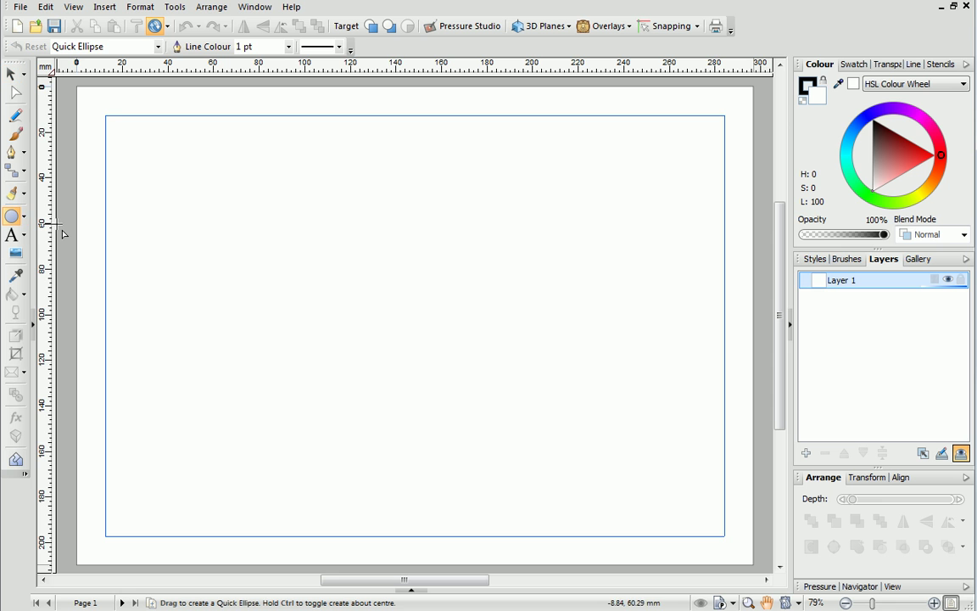
{"action": "left_click_drag", "start_coordinate": [285, 217], "coordinate": [593, 508]}
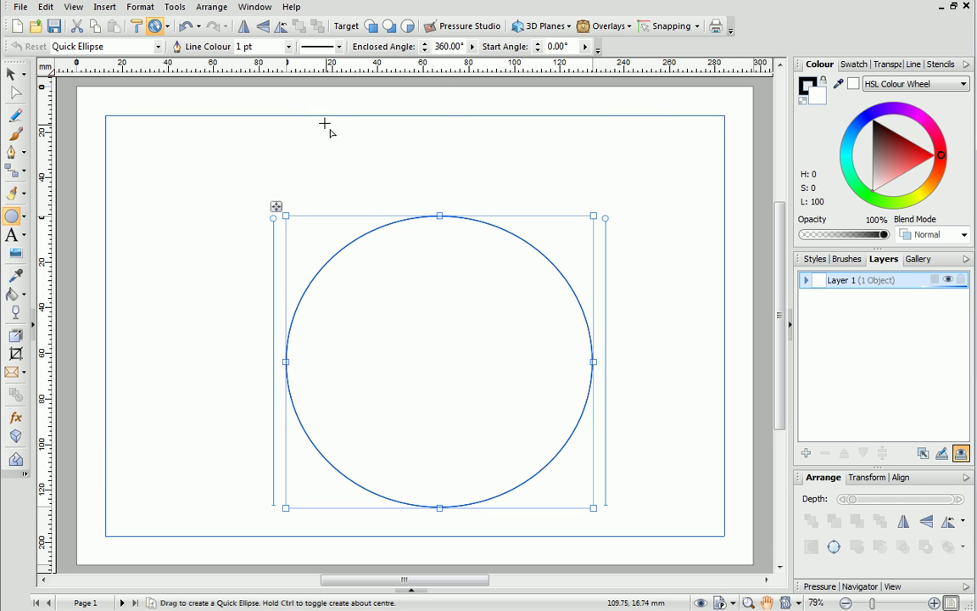
{"action": "left_click", "coordinate": [288, 47]}
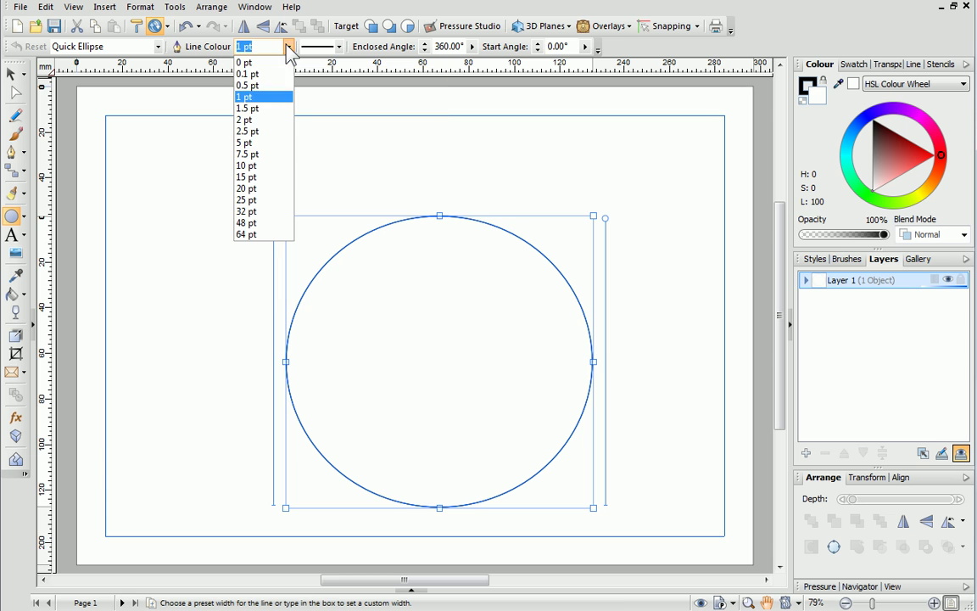
{"action": "left_click", "coordinate": [275, 144]}
{"action": "left_click", "coordinate": [339, 47]}
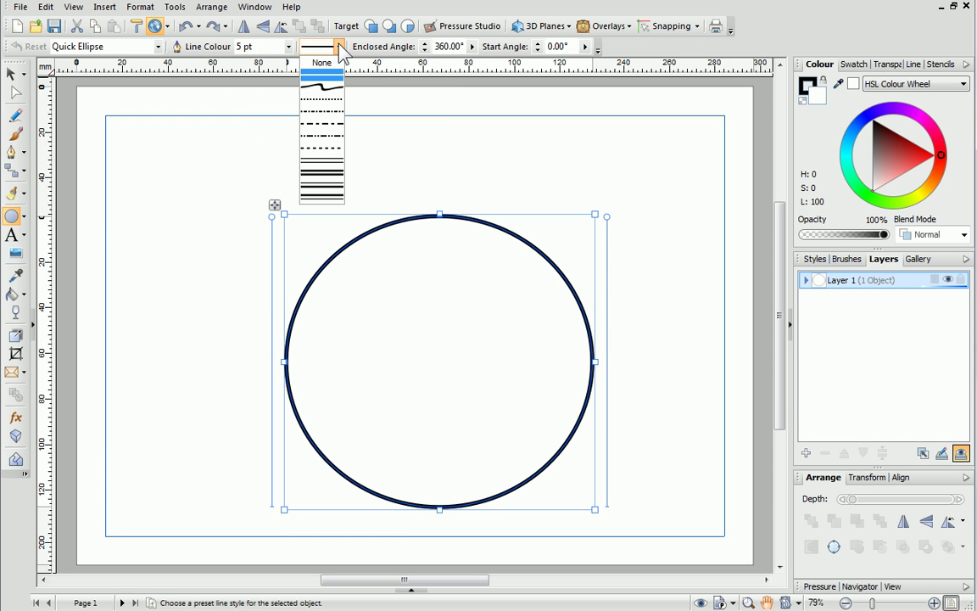
{"action": "left_click", "coordinate": [338, 47]}
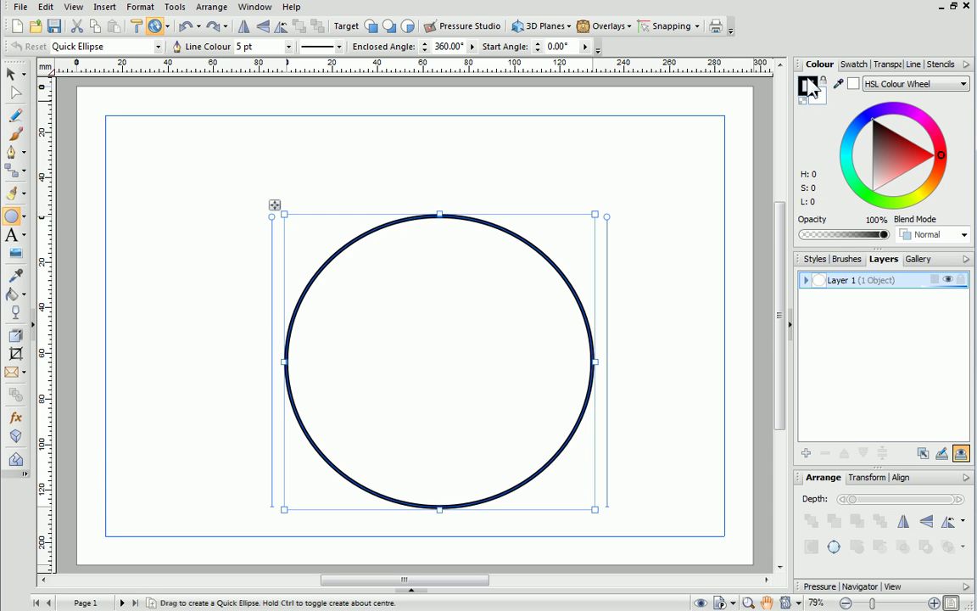
Colour the circle's outline reddish-orange and its fill orange (H 37, S 100, L 50).
{"action": "left_click", "coordinate": [940, 167]}
{"action": "left_click", "coordinate": [938, 173]}
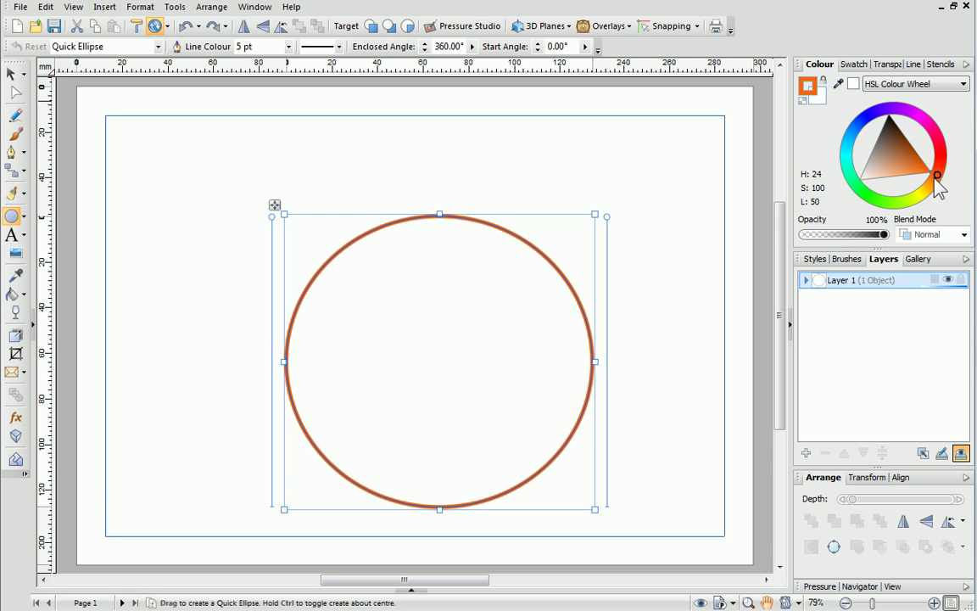
{"action": "left_click", "coordinate": [820, 99]}
{"action": "left_click_drag", "start_coordinate": [941, 157], "coordinate": [929, 184]}
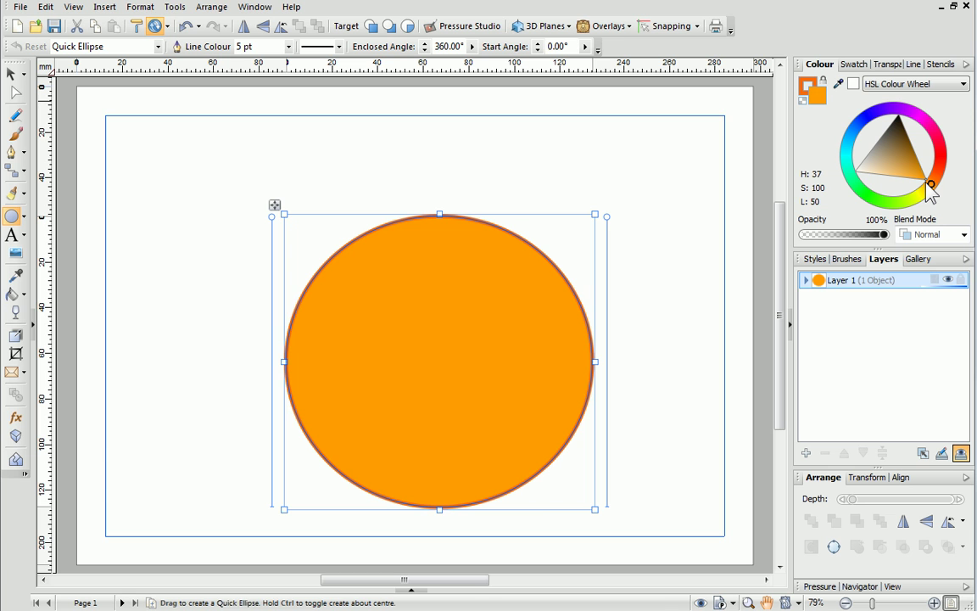
Draw a Quick Badge over the circle's left side, curve its top edge, and rotate it 90° left.
{"action": "left_click", "coordinate": [28, 216]}
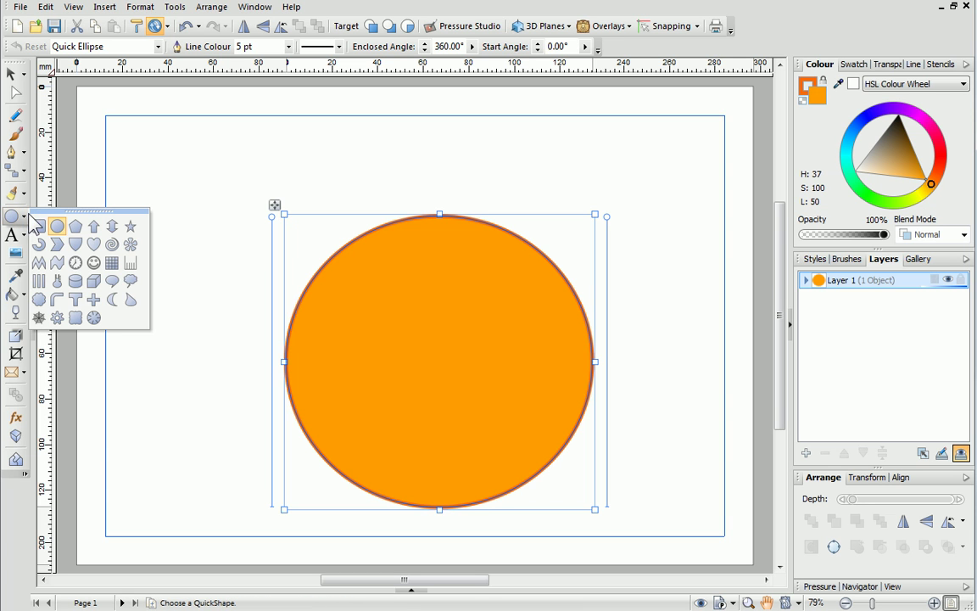
{"action": "left_click", "coordinate": [77, 246]}
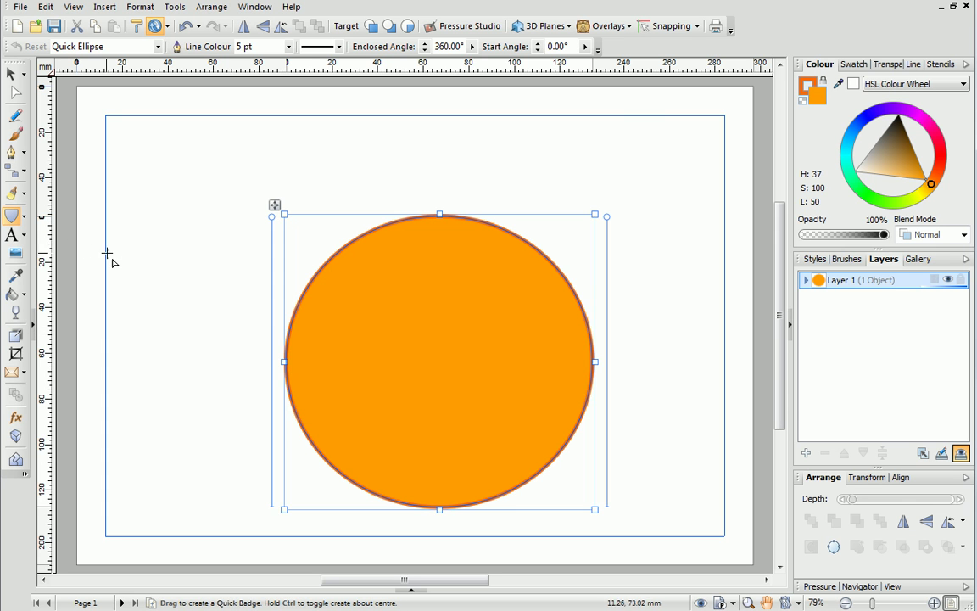
{"action": "left_click_drag", "start_coordinate": [124, 247], "coordinate": [407, 463]}
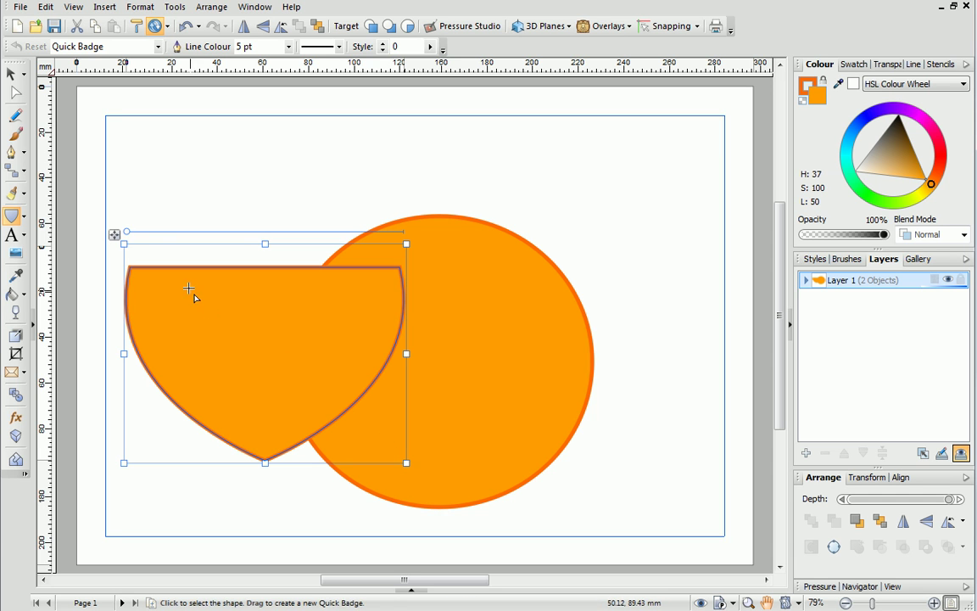
{"action": "left_click_drag", "start_coordinate": [126, 233], "coordinate": [403, 242]}
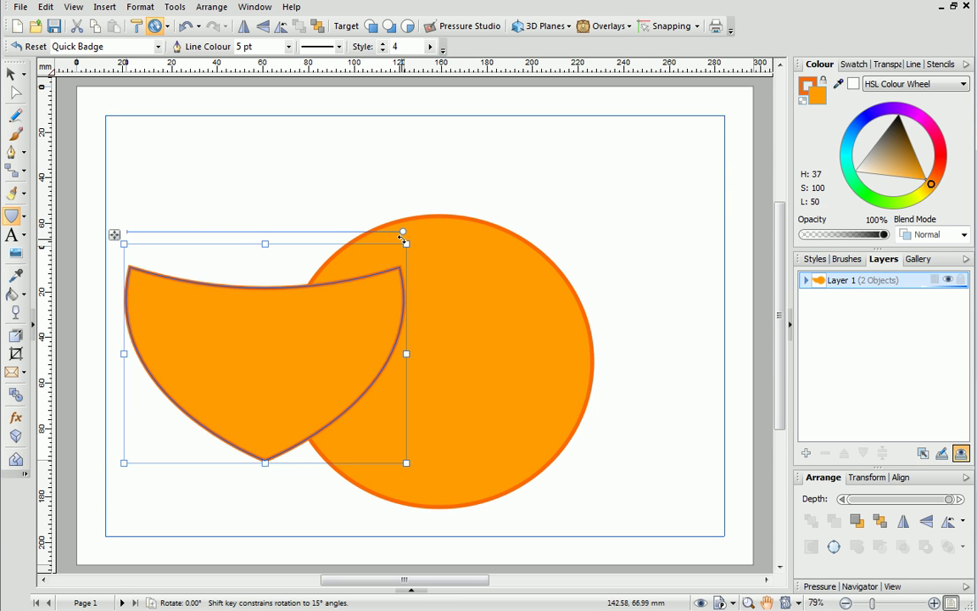
{"action": "left_click", "coordinate": [963, 521]}
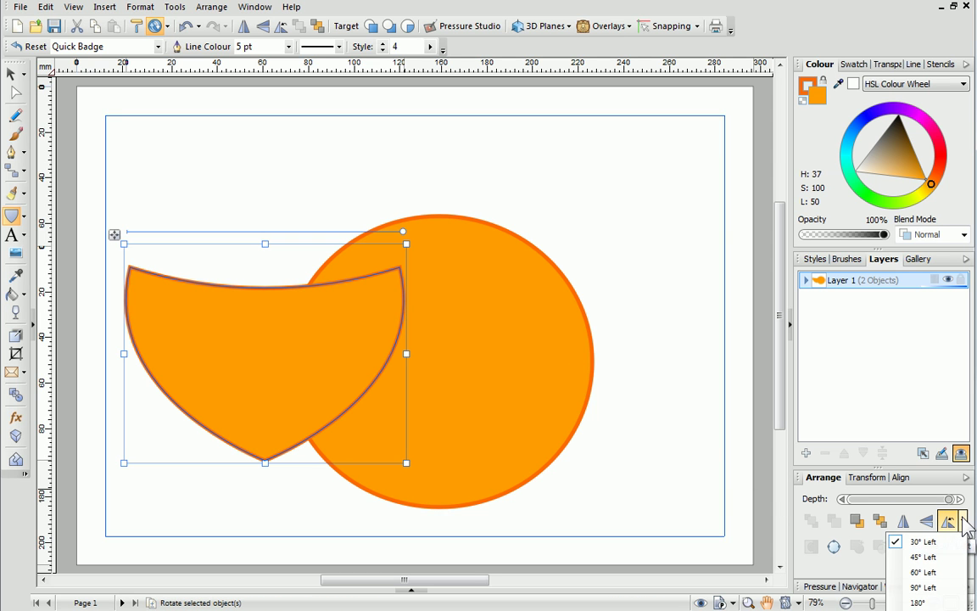
{"action": "left_click", "coordinate": [948, 586]}
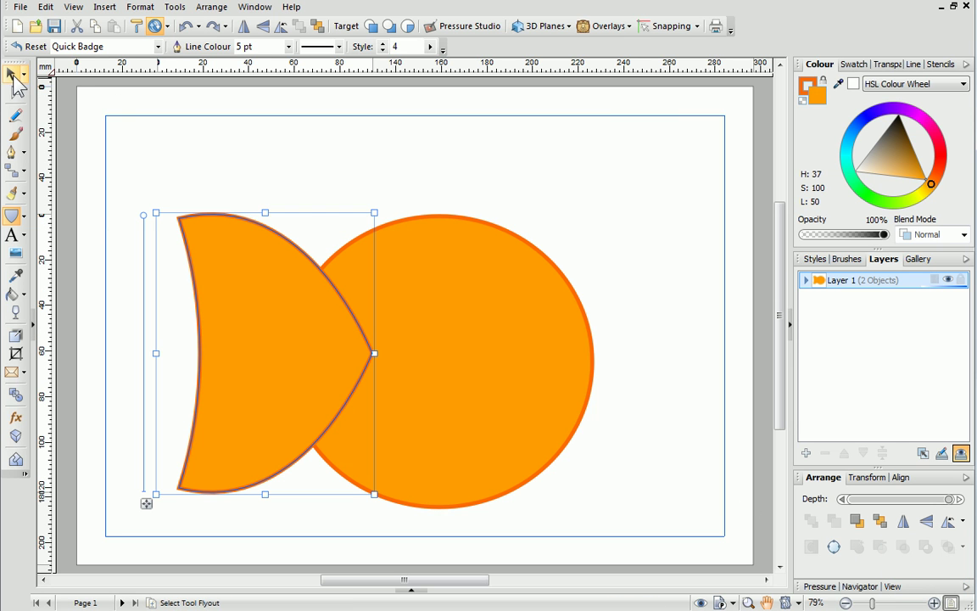
Shift the tail slightly left and paste a duplicate of it.
{"action": "left_click", "coordinate": [17, 80]}
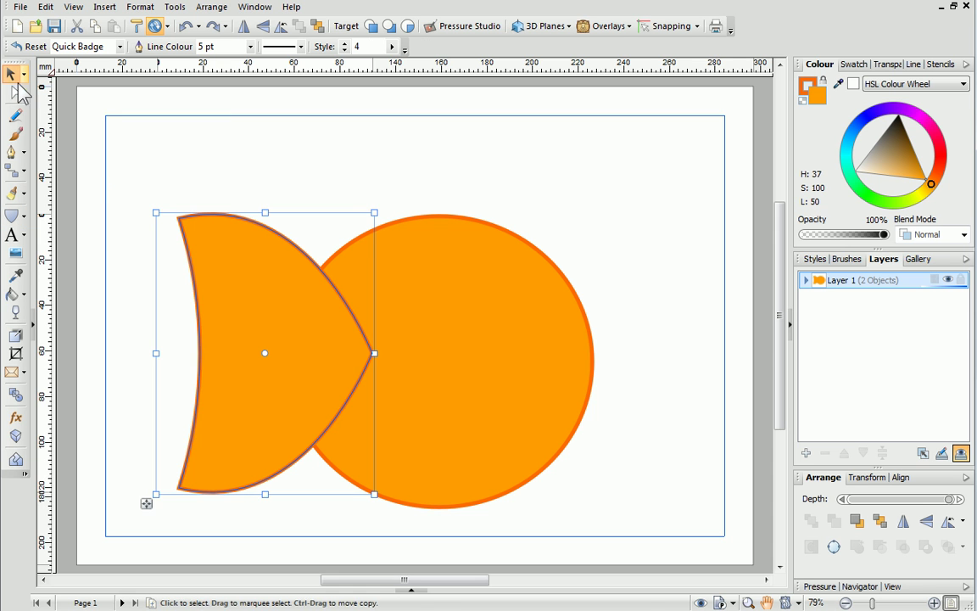
{"action": "left_click_drag", "start_coordinate": [275, 303], "coordinate": [236, 298]}
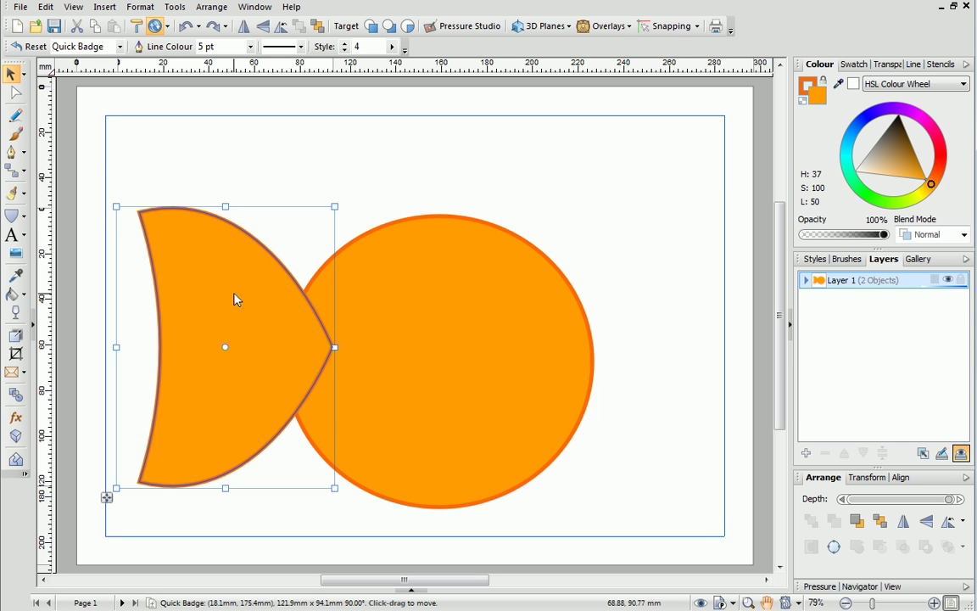
{"action": "left_click", "coordinate": [95, 34]}
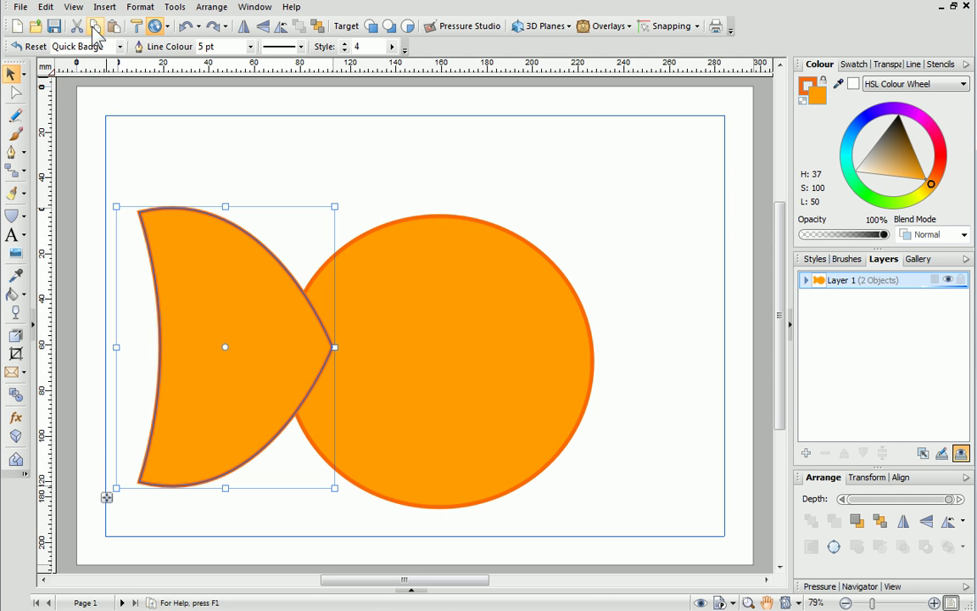
{"action": "left_click", "coordinate": [113, 31]}
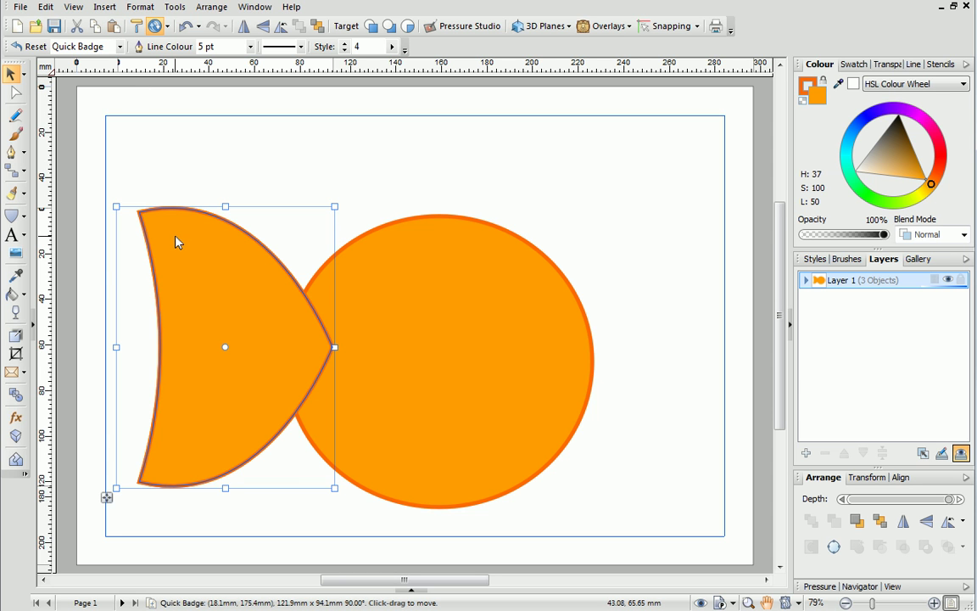
{"action": "left_click_drag", "start_coordinate": [176, 237], "coordinate": [199, 215]}
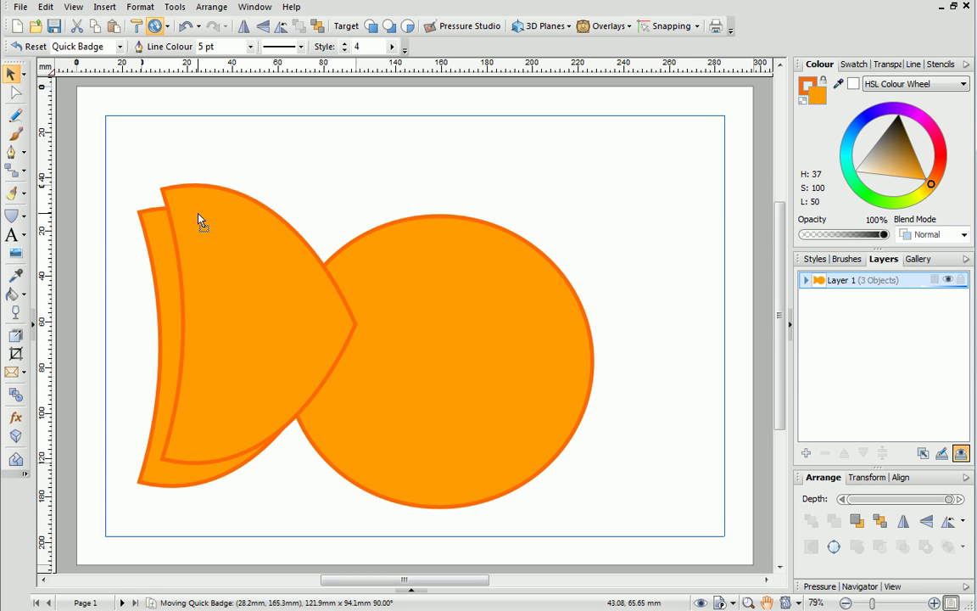
Place the copy on top of the circle and shrink it into a dorsal fin.
{"action": "left_click_drag", "start_coordinate": [199, 219], "coordinate": [390, 144]}
{"action": "left_click_drag", "start_coordinate": [548, 389], "coordinate": [506, 287]}
{"action": "left_click_drag", "start_coordinate": [450, 224], "coordinate": [447, 257]}
{"action": "left_click_drag", "start_coordinate": [497, 319], "coordinate": [486, 308]}
{"action": "left_click_drag", "start_coordinate": [407, 231], "coordinate": [425, 241]}
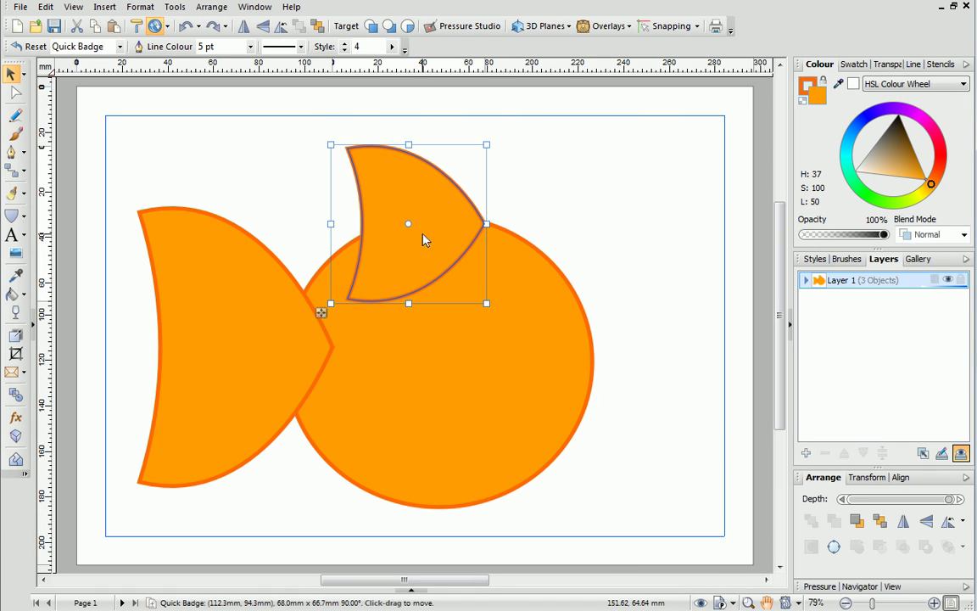
{"action": "left_click", "coordinate": [505, 220]}
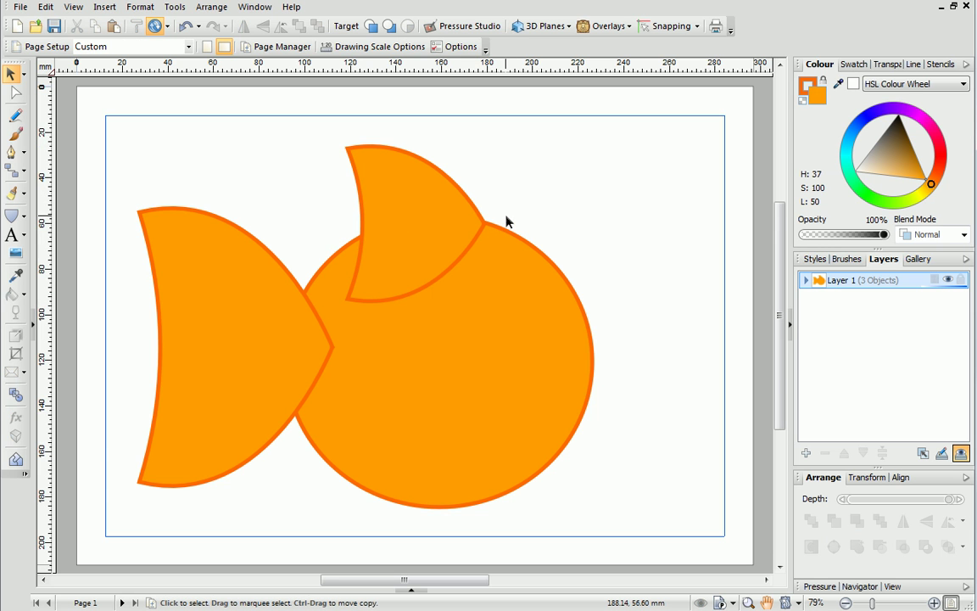
Use Shape Builder to join the tail badge and circle into a single 7-node curve.
{"action": "left_click", "coordinate": [805, 281]}
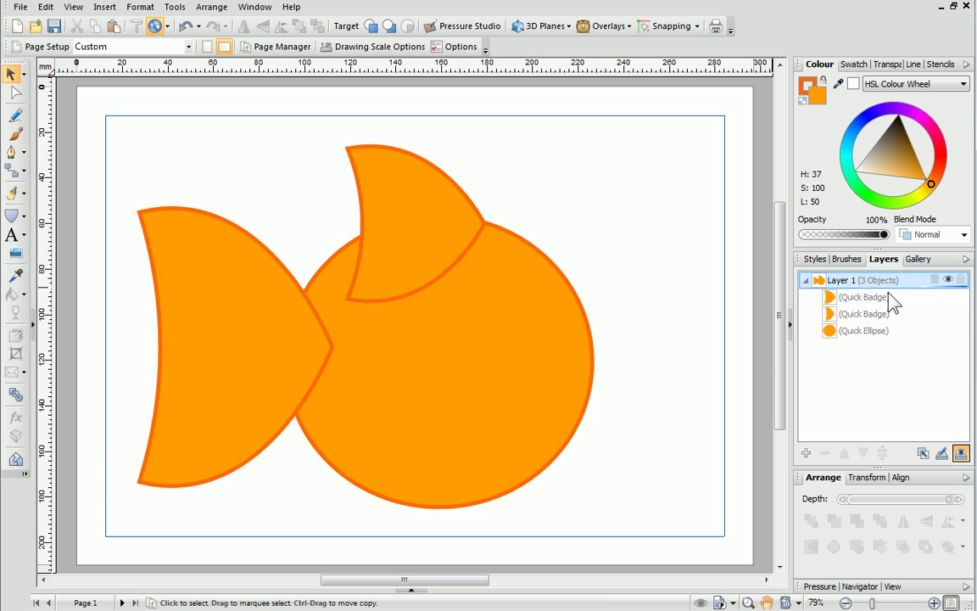
{"action": "left_click", "coordinate": [15, 459]}
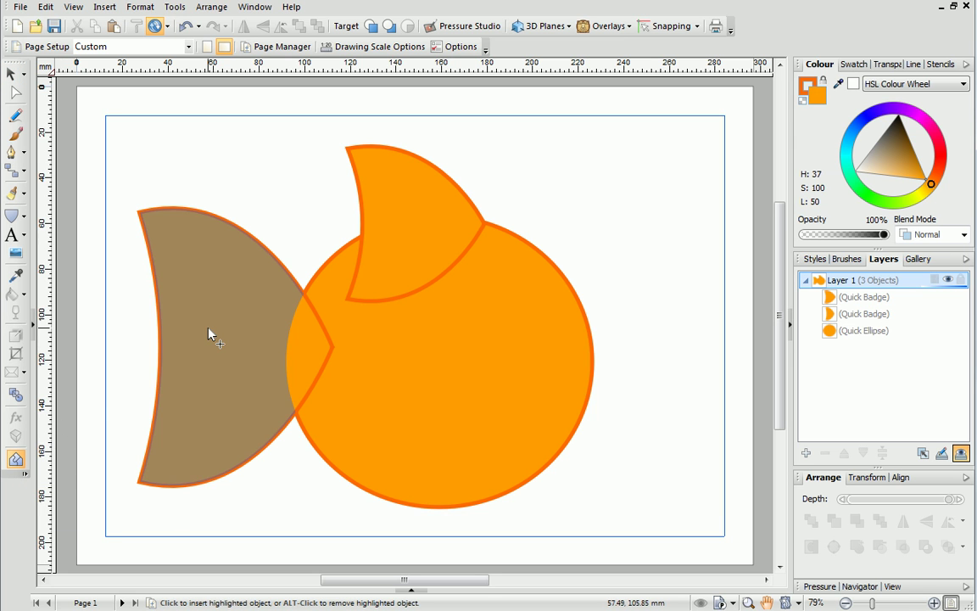
{"action": "mouse_move", "coordinate": [208, 329]}
{"action": "left_mouse_down"}
{"action": "mouse_move", "coordinate": [421, 343]}
{"action": "mouse_move", "coordinate": [501, 337]}
{"action": "left_mouse_up"}
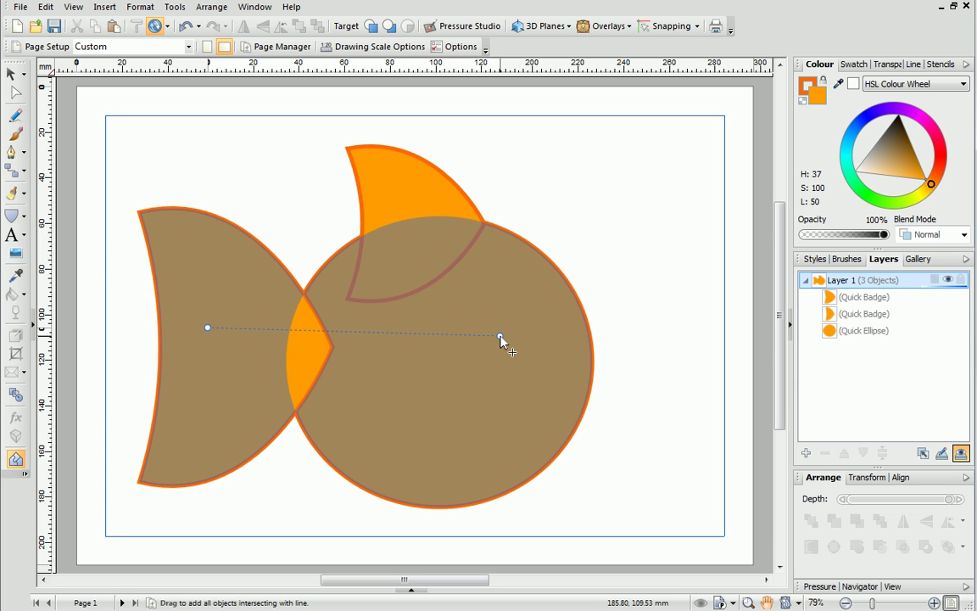
{"action": "left_click_drag", "start_coordinate": [501, 337], "coordinate": [500, 338]}
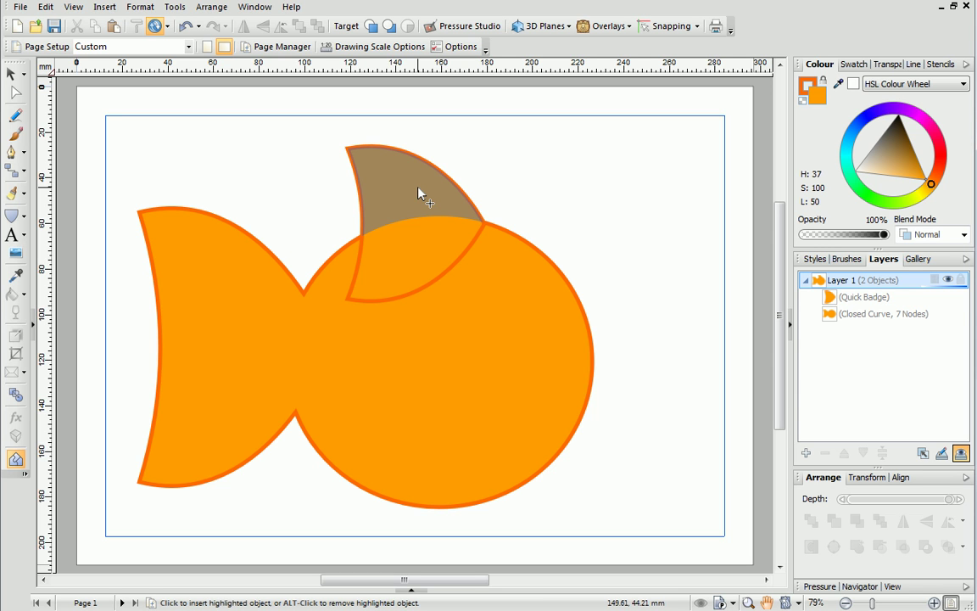
Split off the top fin's overlap as a lens and move it to the body's bottom edge.
{"action": "left_click", "coordinate": [418, 194]}
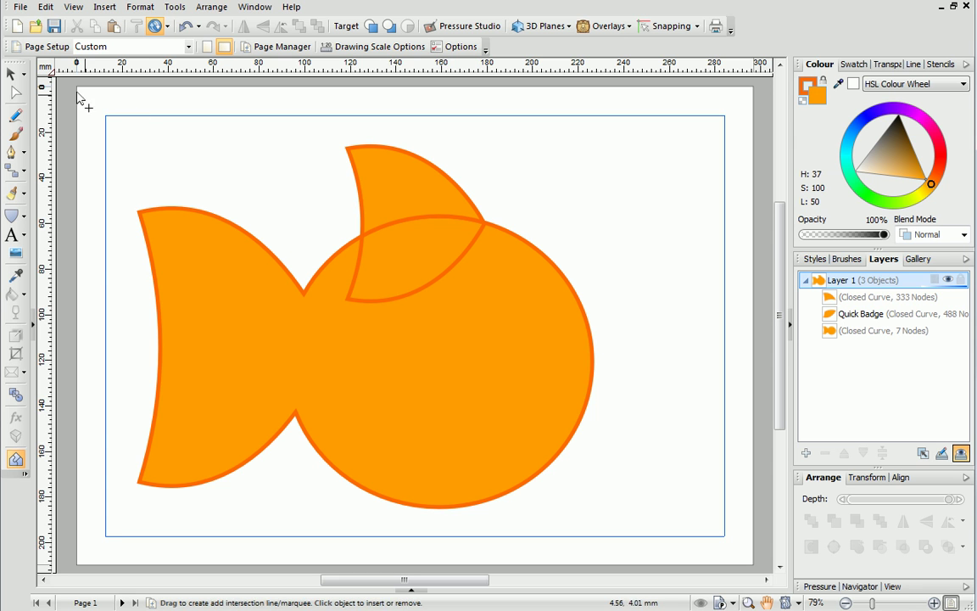
{"action": "left_click", "coordinate": [12, 74]}
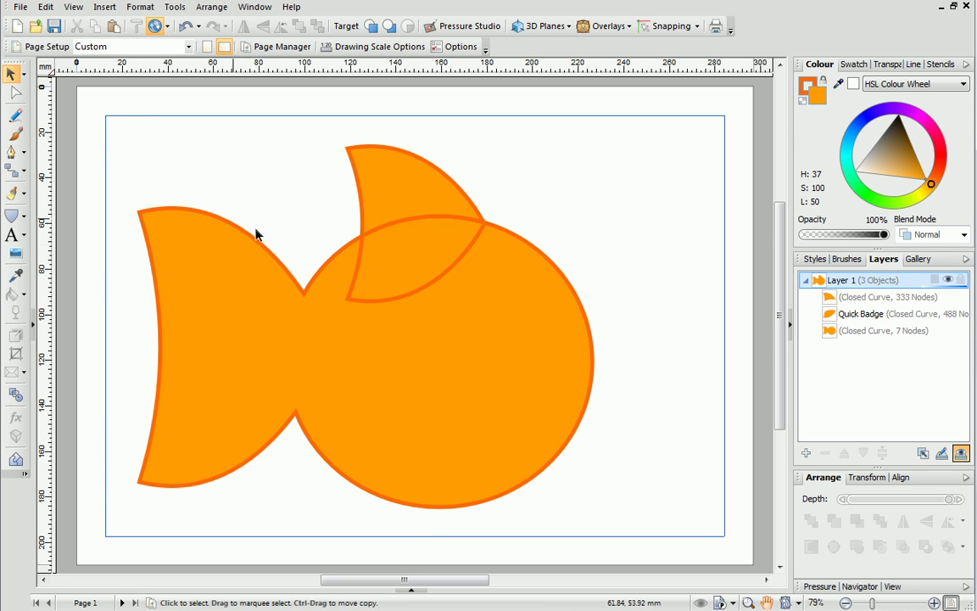
{"action": "mouse_move", "coordinate": [419, 262]}
{"action": "left_mouse_down"}
{"action": "mouse_move", "coordinate": [415, 350]}
{"action": "mouse_move", "coordinate": [349, 500]}
{"action": "mouse_move", "coordinate": [346, 485]}
{"action": "left_mouse_up"}
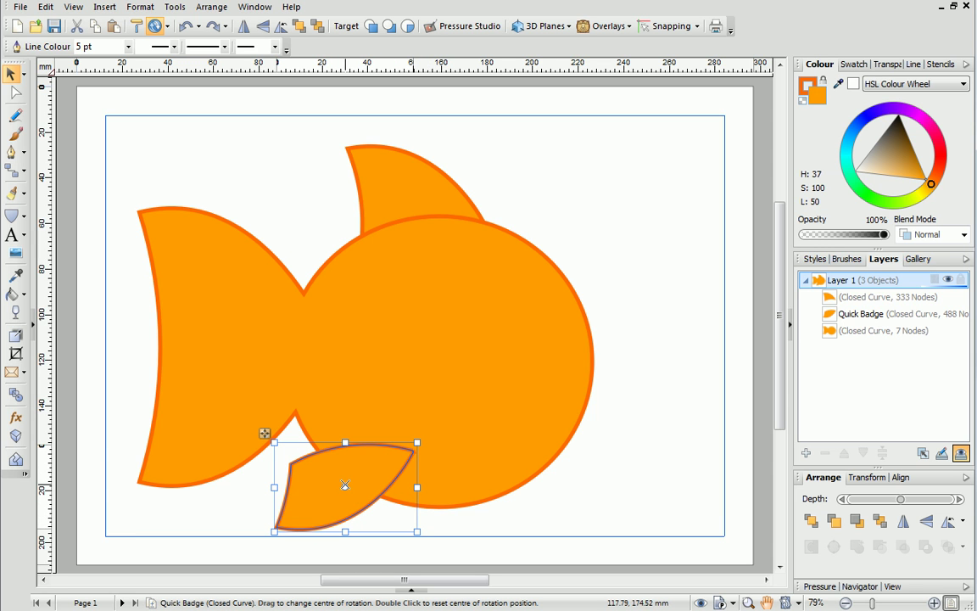
Group the body, top fin and lower fin together.
{"action": "left_click_drag", "start_coordinate": [89, 118], "coordinate": [639, 545]}
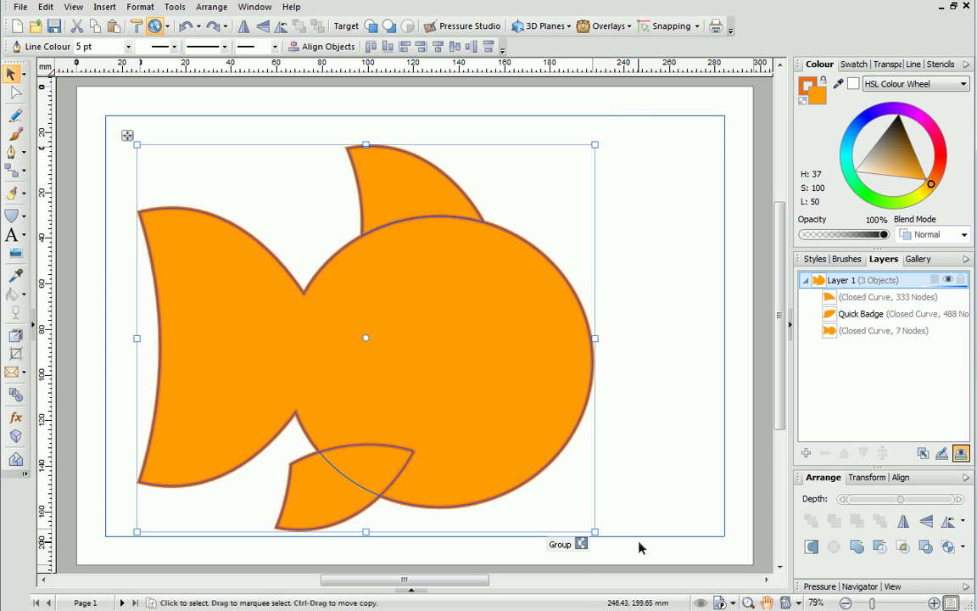
{"action": "left_click", "coordinate": [563, 545]}
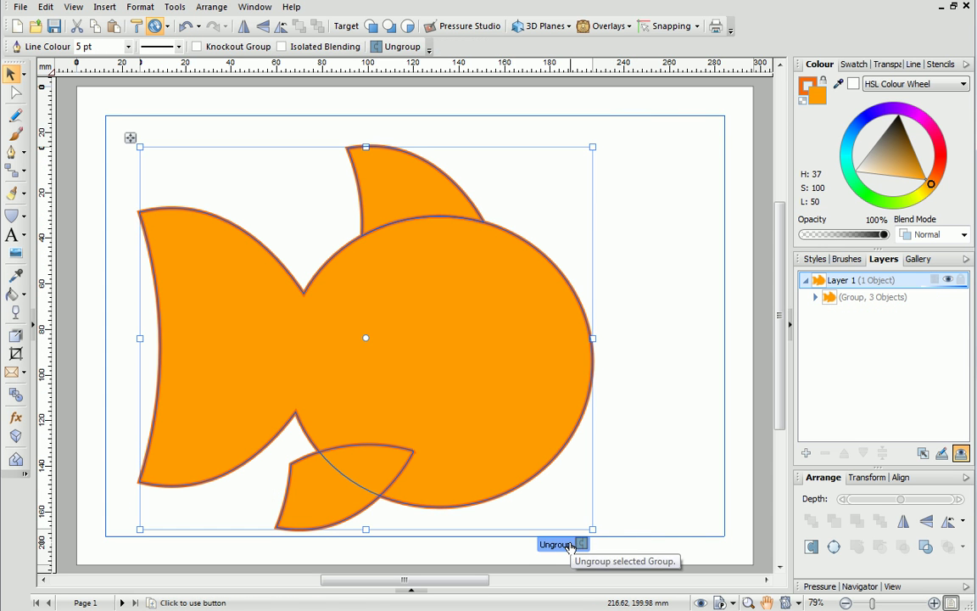
{"action": "left_click", "coordinate": [629, 510]}
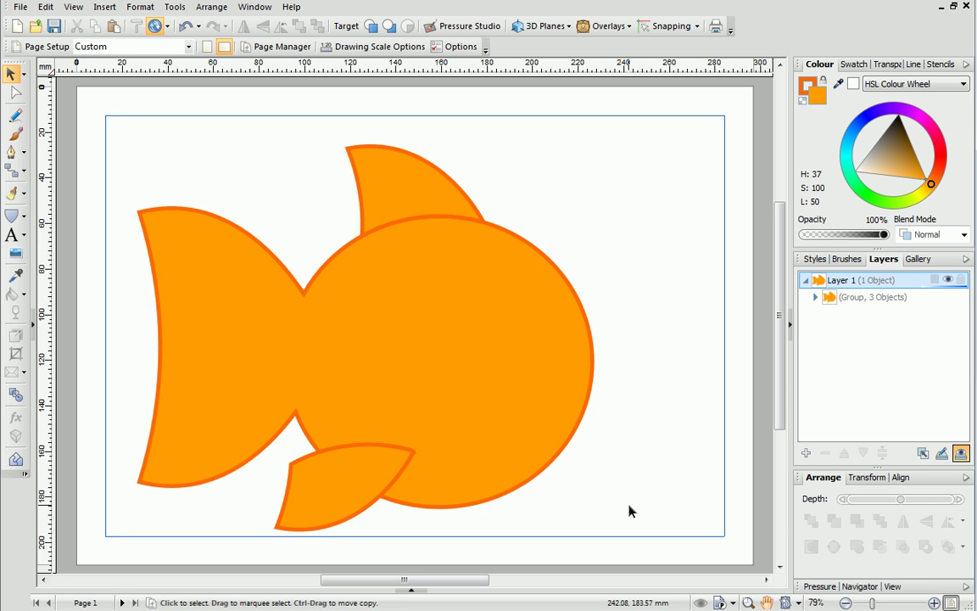
Draw a small white-filled circle on the fish's head for the eye.
{"action": "left_click", "coordinate": [25, 220]}
{"action": "left_click", "coordinate": [54, 222]}
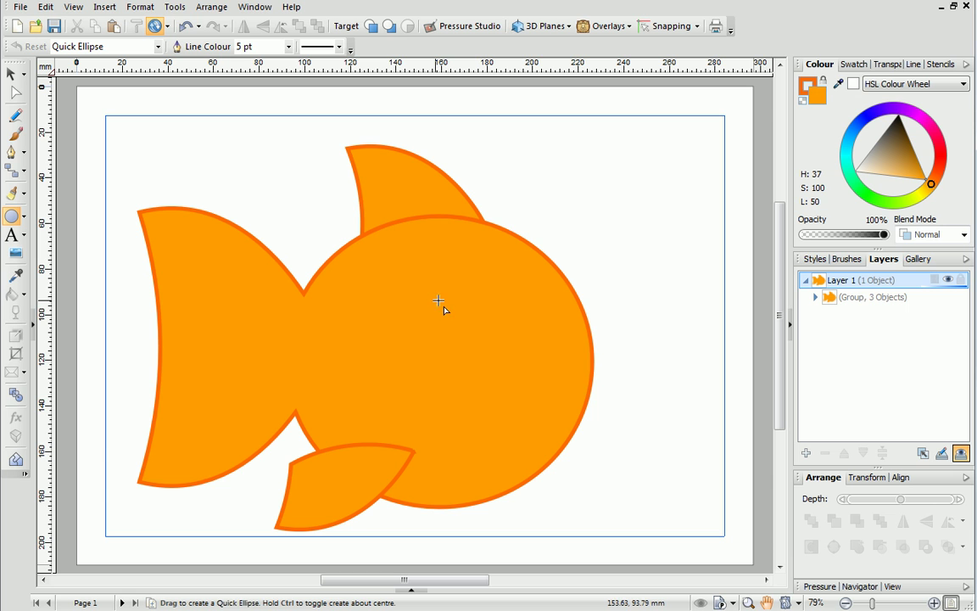
{"action": "left_click_drag", "start_coordinate": [531, 293], "coordinate": [588, 348]}
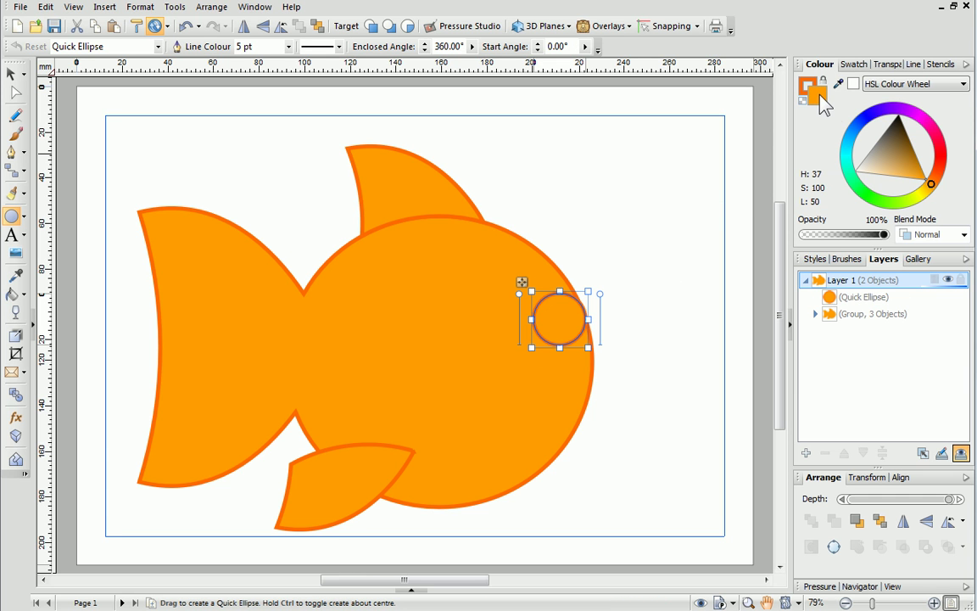
{"action": "left_click_drag", "start_coordinate": [874, 165], "coordinate": [842, 176]}
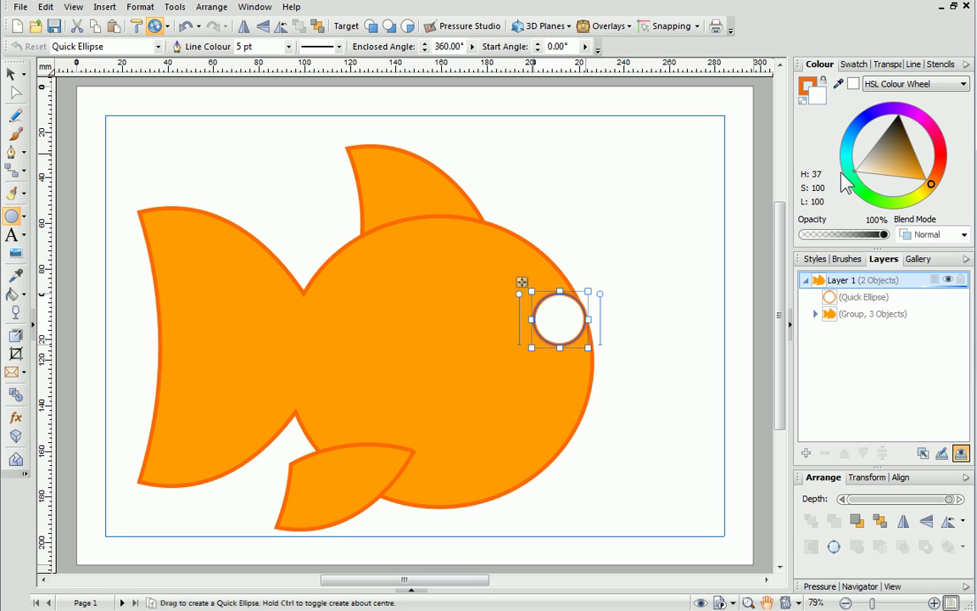
Add a black pupil circle inside the eye with a wedge cut out.
{"action": "left_click_drag", "start_coordinate": [557, 312], "coordinate": [581, 339]}
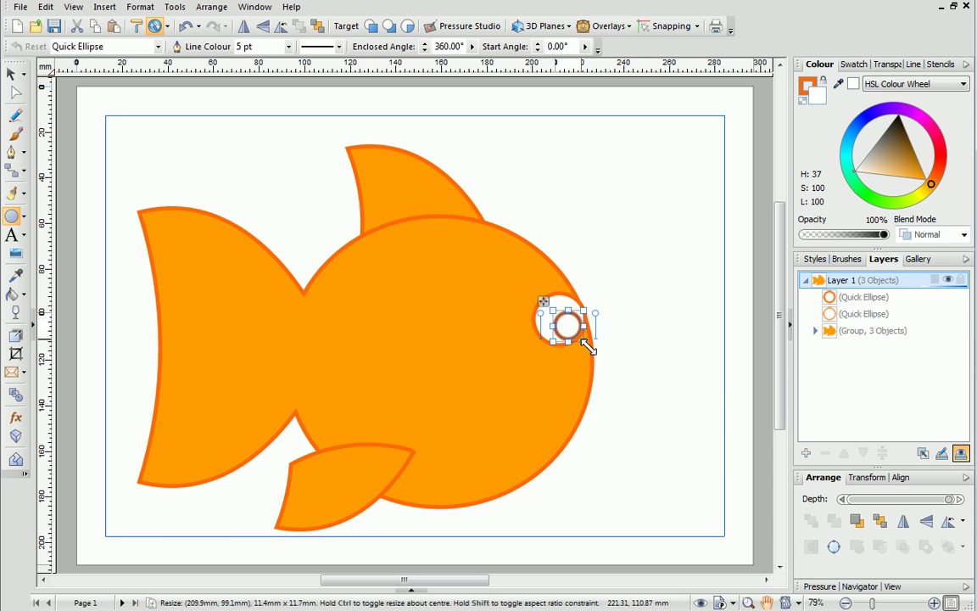
{"action": "left_click_drag", "start_coordinate": [556, 320], "coordinate": [543, 319]}
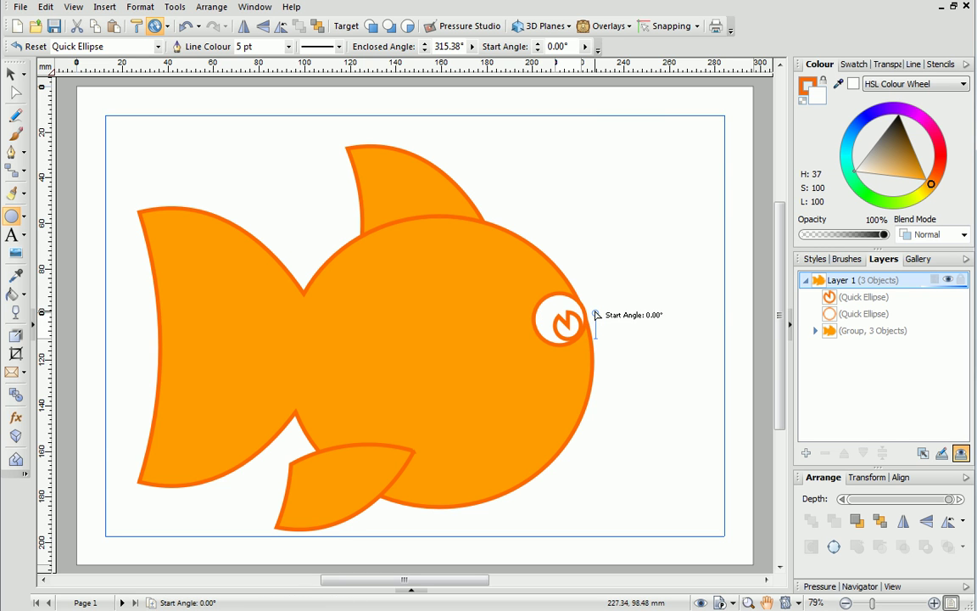
{"action": "mouse_move", "coordinate": [595, 314]}
{"action": "left_mouse_down"}
{"action": "mouse_move", "coordinate": [593, 326]}
{"action": "mouse_move", "coordinate": [595, 319]}
{"action": "left_mouse_up"}
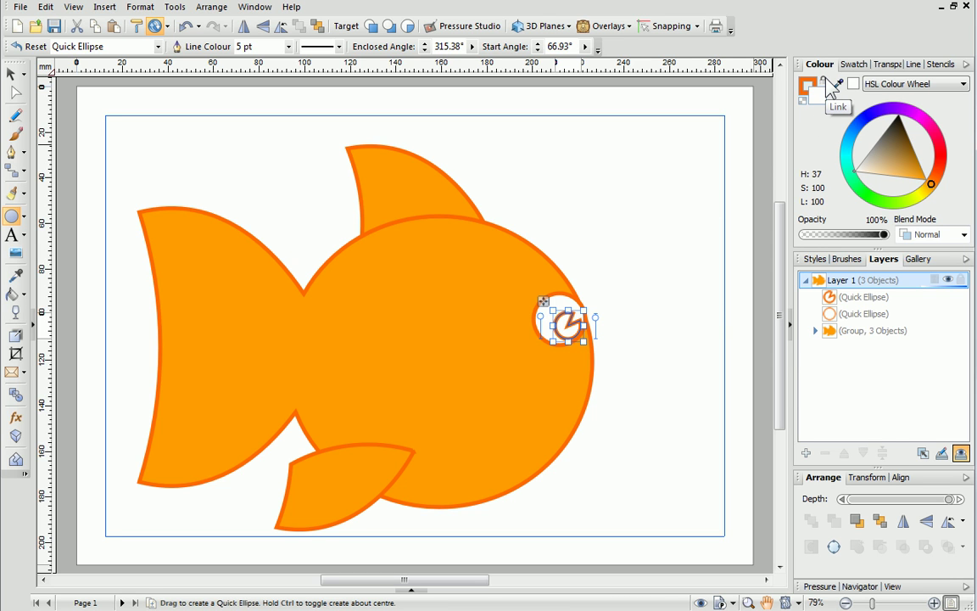
{"action": "left_click", "coordinate": [826, 80]}
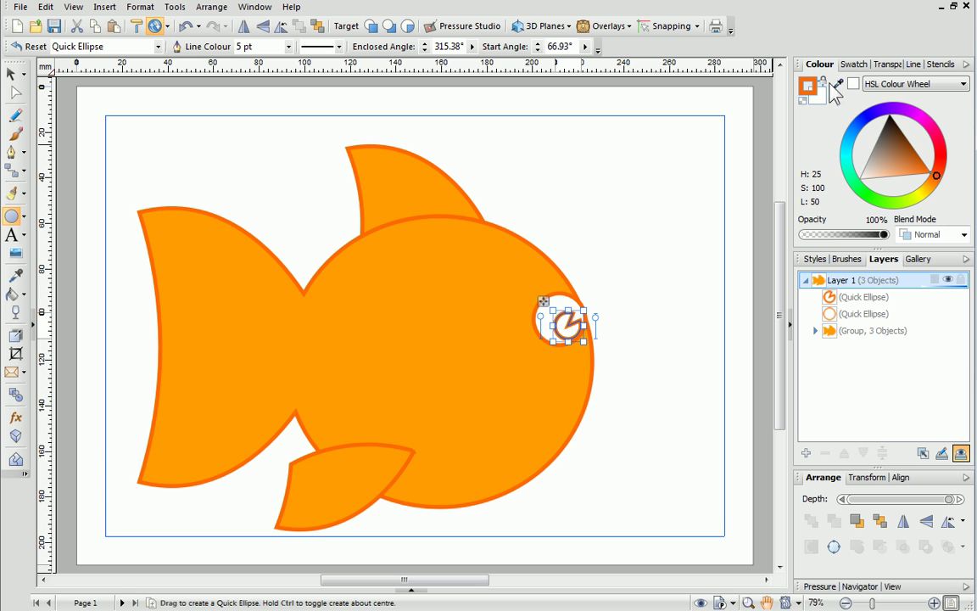
{"action": "left_click", "coordinate": [894, 109]}
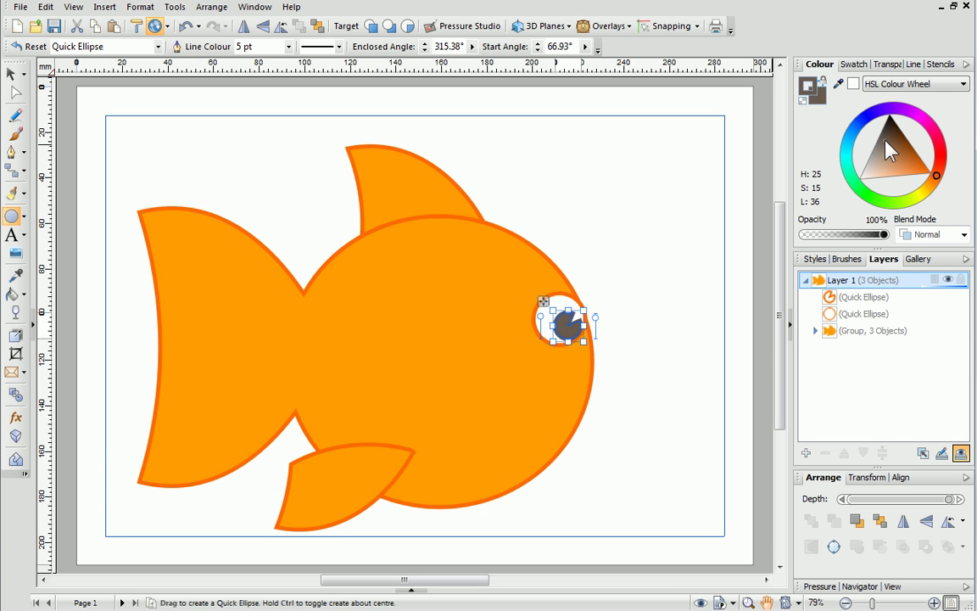
Group the white eye circle and pupil into one eye.
{"action": "left_click", "coordinate": [12, 74]}
{"action": "left_click_drag", "start_coordinate": [619, 289], "coordinate": [521, 344]}
{"action": "left_click", "coordinate": [557, 365]}
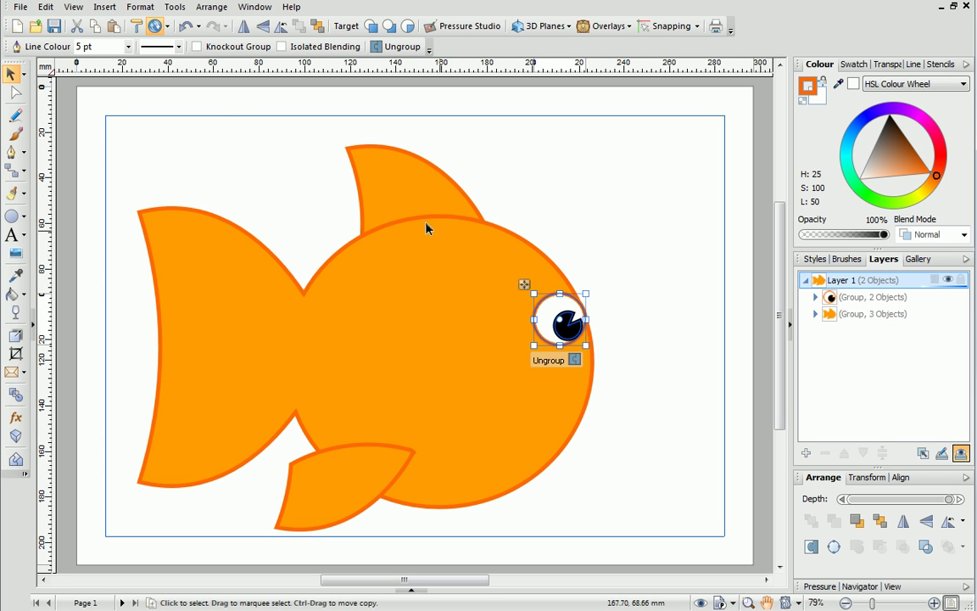
Duplicate the eye, move the copy up-right and shrink it to about 15.7 mm.
{"action": "left_click", "coordinate": [96, 33]}
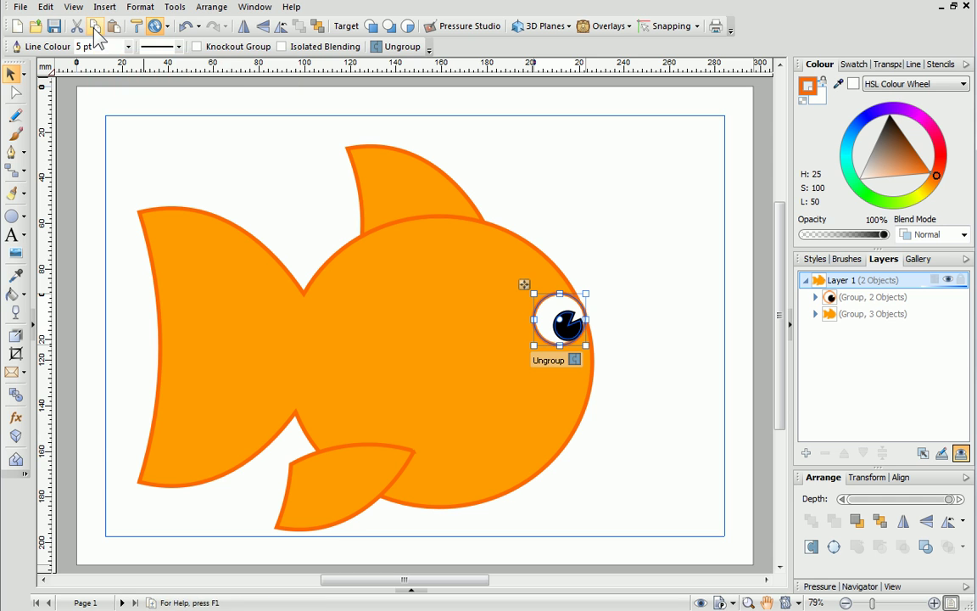
{"action": "left_click", "coordinate": [116, 32]}
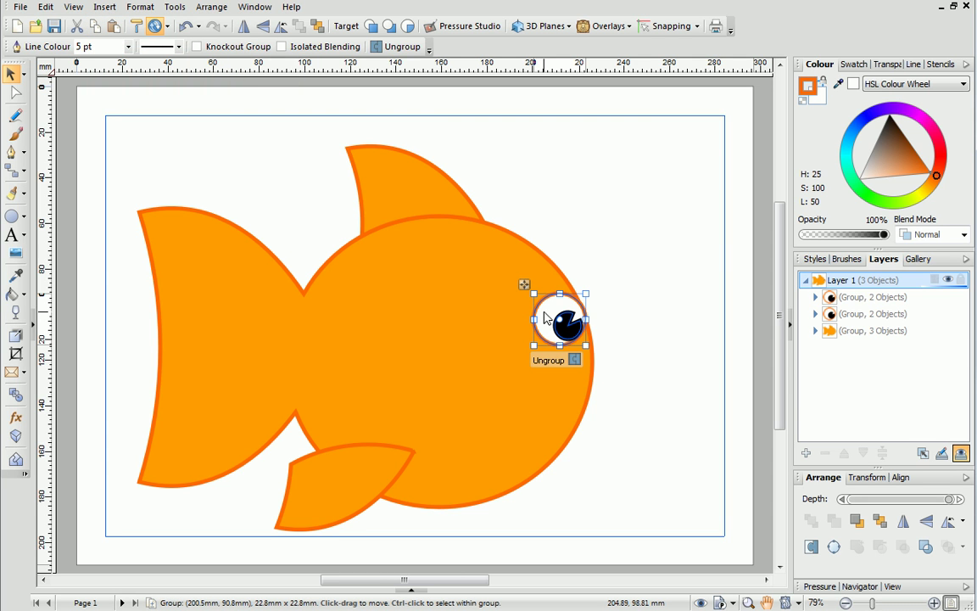
{"action": "left_click_drag", "start_coordinate": [545, 317], "coordinate": [584, 305]}
{"action": "left_click_drag", "start_coordinate": [626, 334], "coordinate": [614, 326]}
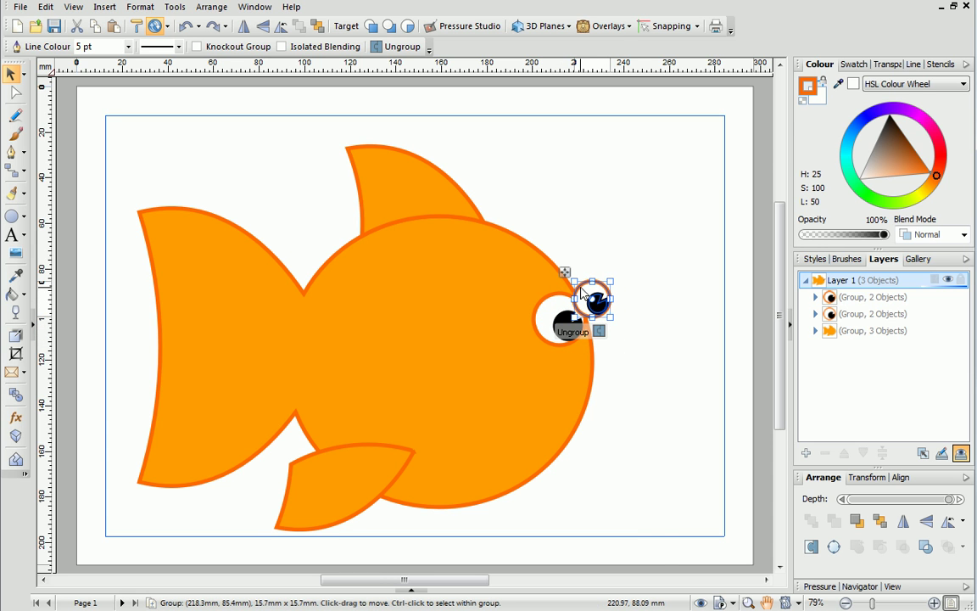
Send the second eye back one level and nudge it slightly up and right.
{"action": "right_click", "coordinate": [582, 291]}
{"action": "mouse_move", "coordinate": [626, 404]}
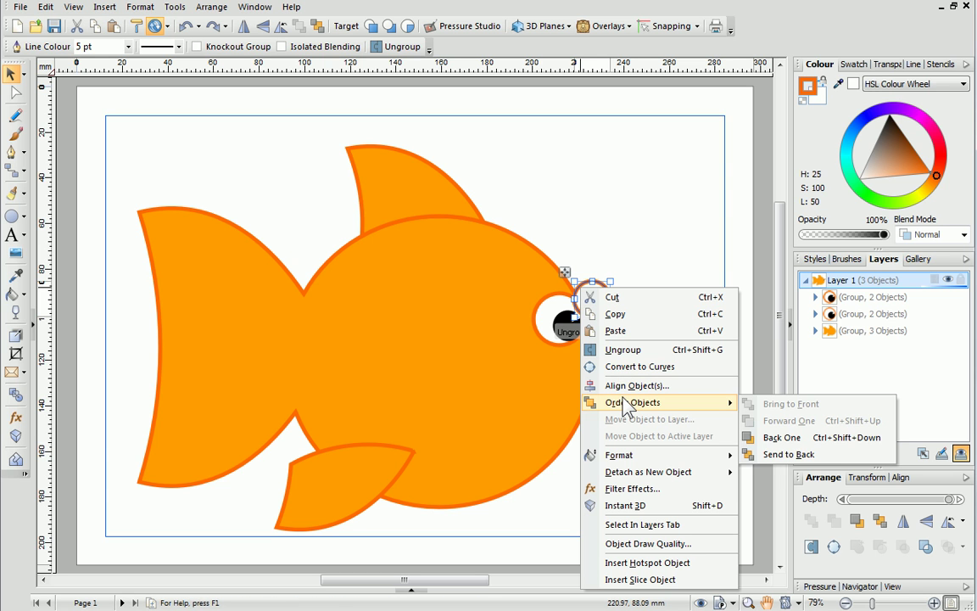
{"action": "left_click", "coordinate": [781, 438]}
{"action": "left_click_drag", "start_coordinate": [584, 310], "coordinate": [589, 298]}
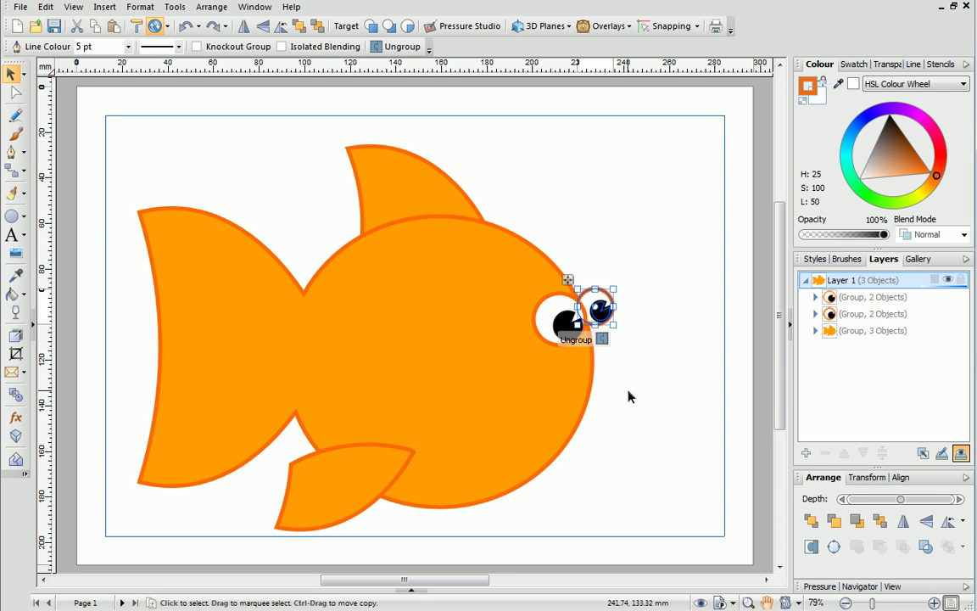
Draw a black oval mouth below the eyes and tilt it.
{"action": "left_click", "coordinate": [14, 218]}
{"action": "left_click_drag", "start_coordinate": [527, 375], "coordinate": [560, 421]}
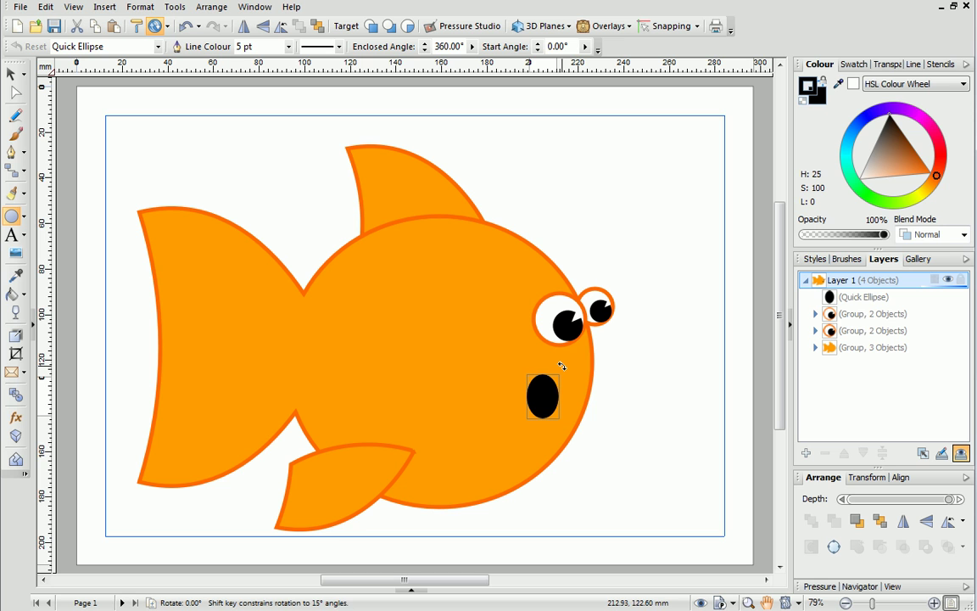
{"action": "left_click_drag", "start_coordinate": [561, 366], "coordinate": [551, 407]}
{"action": "left_click", "coordinate": [12, 74]}
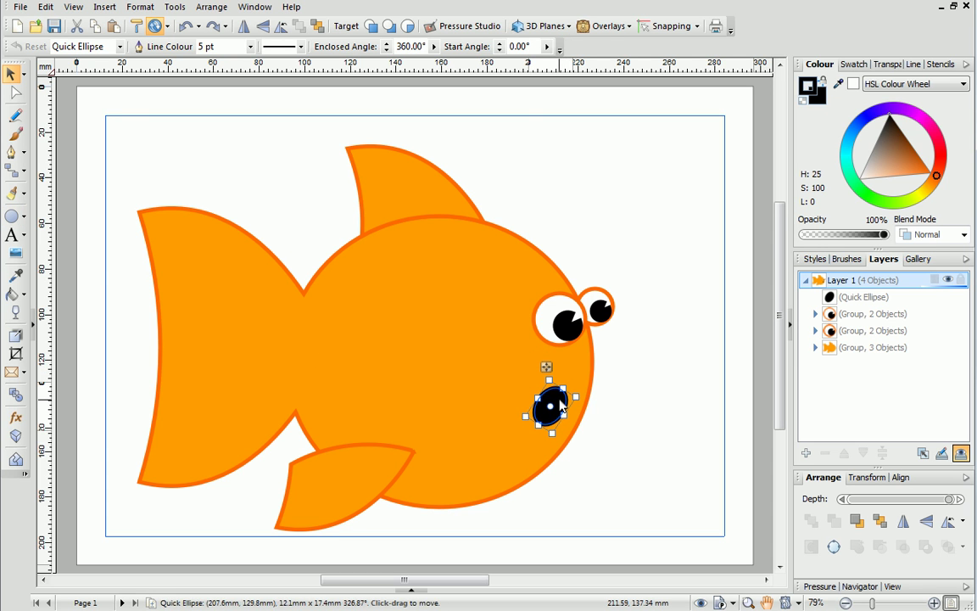
Select all fish parts and group them into one object.
{"action": "left_click_drag", "start_coordinate": [93, 112], "coordinate": [670, 547]}
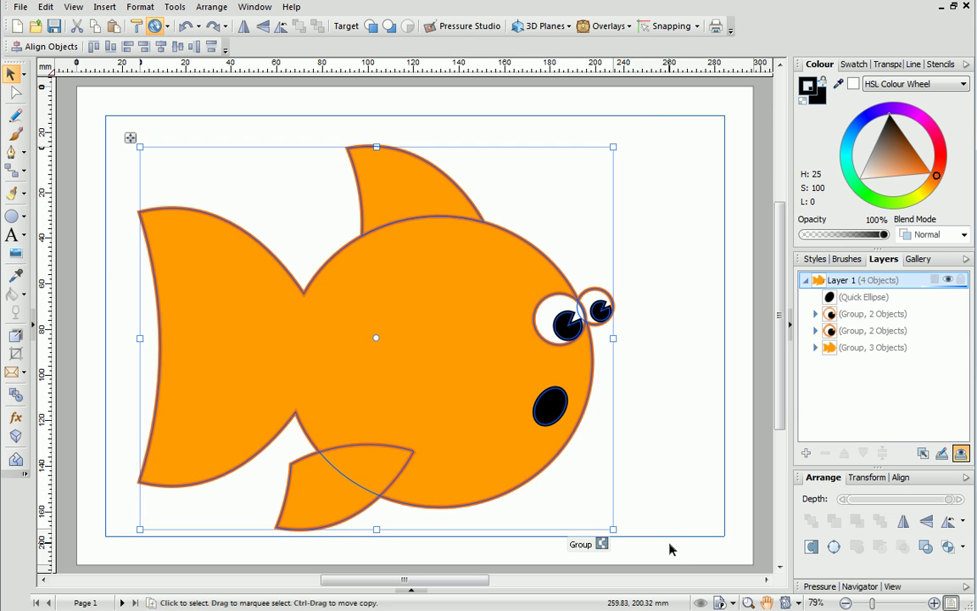
{"action": "left_click", "coordinate": [585, 544]}
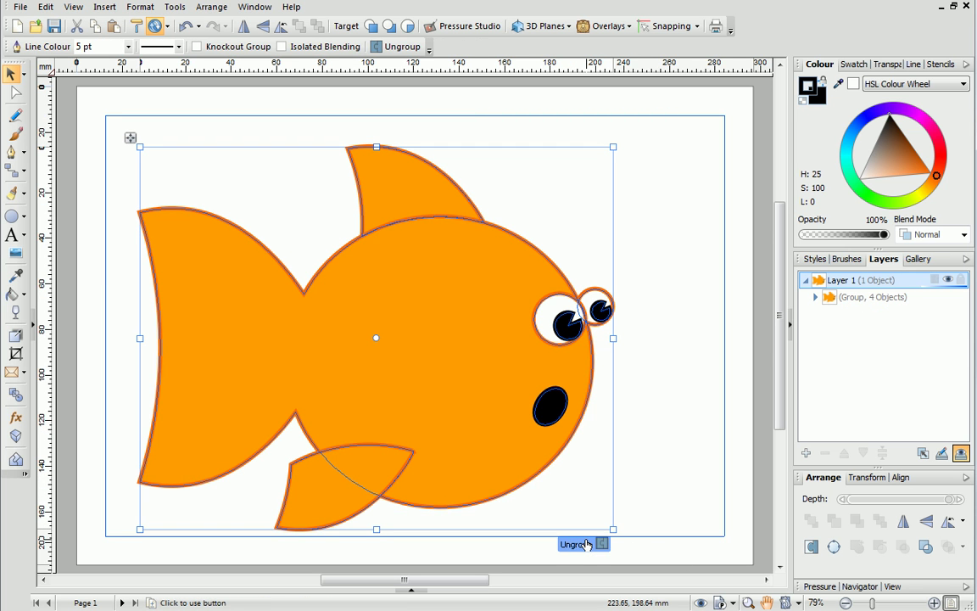
{"action": "left_click", "coordinate": [676, 500]}
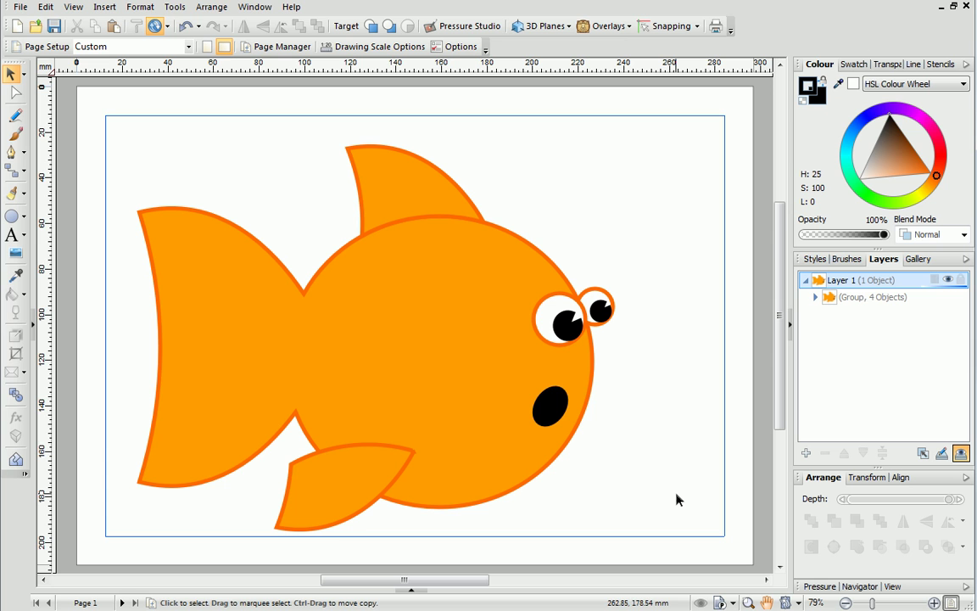
Draw a page-sized Quick Rectangle with a blue outline and cyan fill.
{"action": "left_click", "coordinate": [24, 217]}
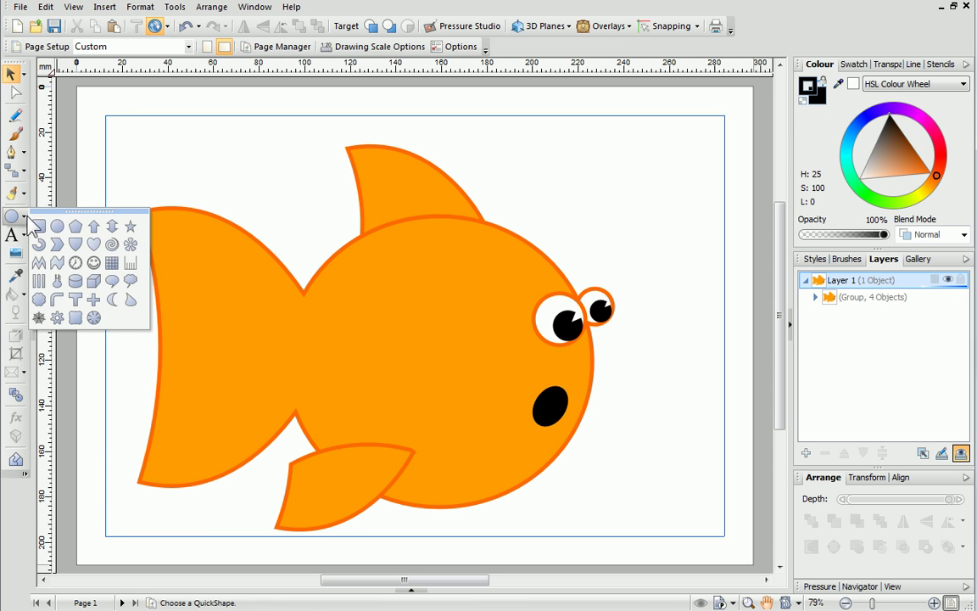
{"action": "left_click", "coordinate": [39, 226]}
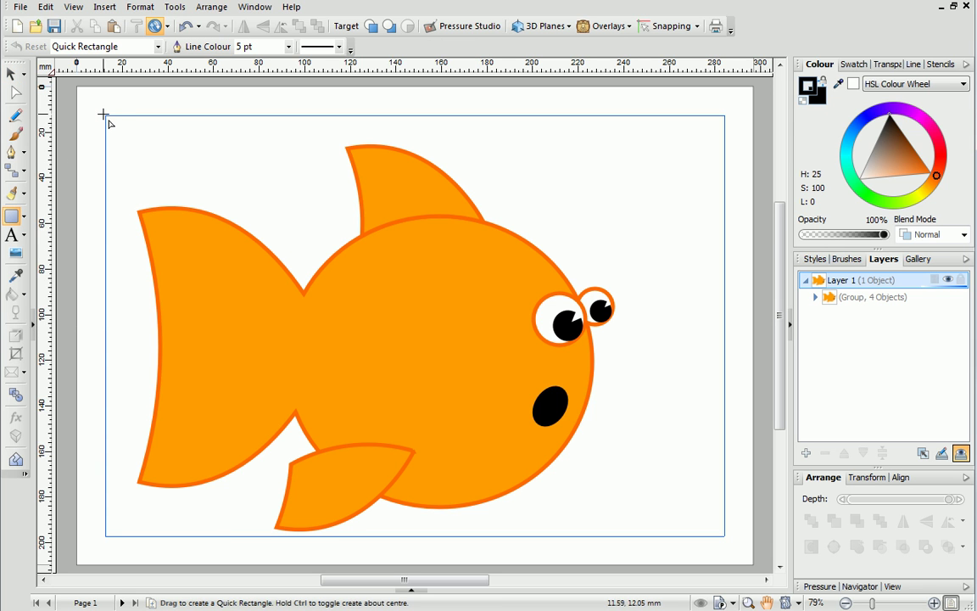
{"action": "left_click_drag", "start_coordinate": [103, 112], "coordinate": [736, 550]}
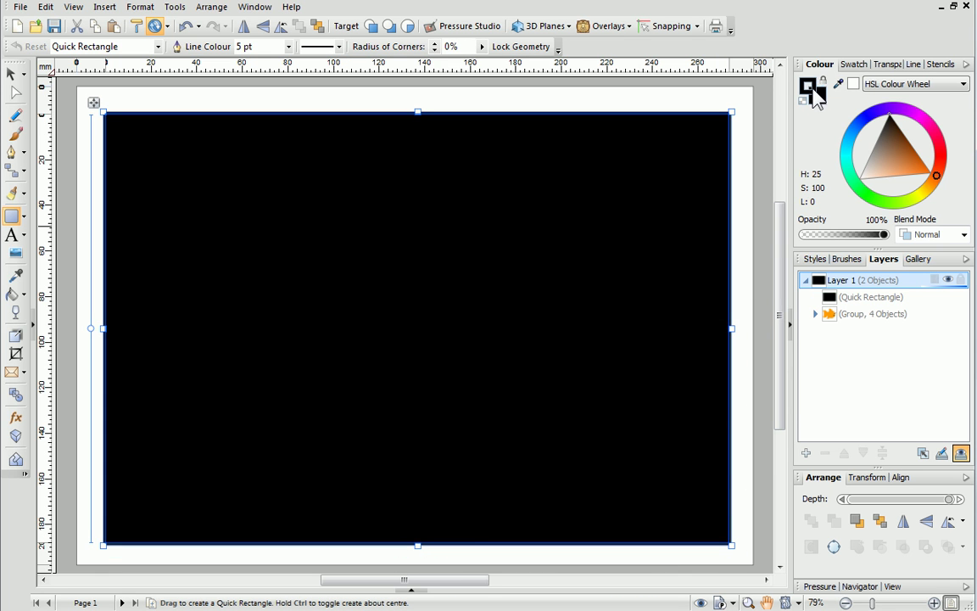
{"action": "left_click", "coordinate": [816, 96]}
{"action": "left_click", "coordinate": [861, 127]}
{"action": "left_click", "coordinate": [824, 103]}
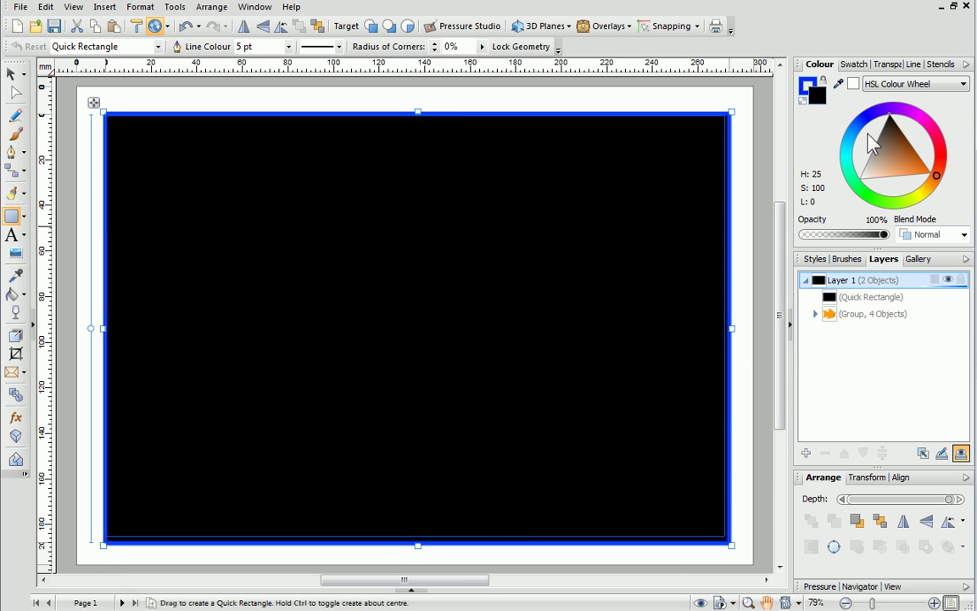
{"action": "left_click_drag", "start_coordinate": [854, 120], "coordinate": [855, 148]}
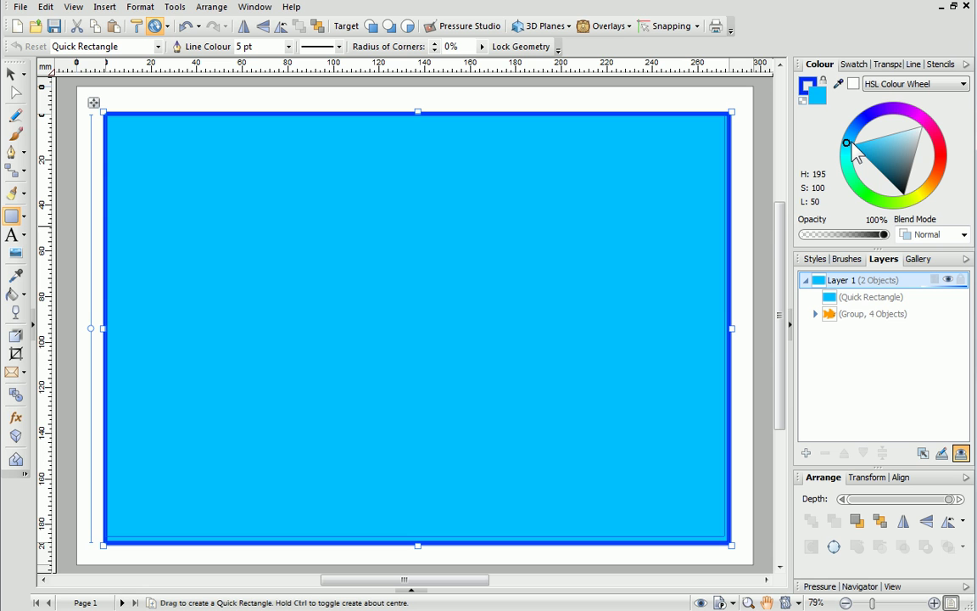
Send the rectangle to the back, behind the fish.
{"action": "right_click", "coordinate": [608, 175]}
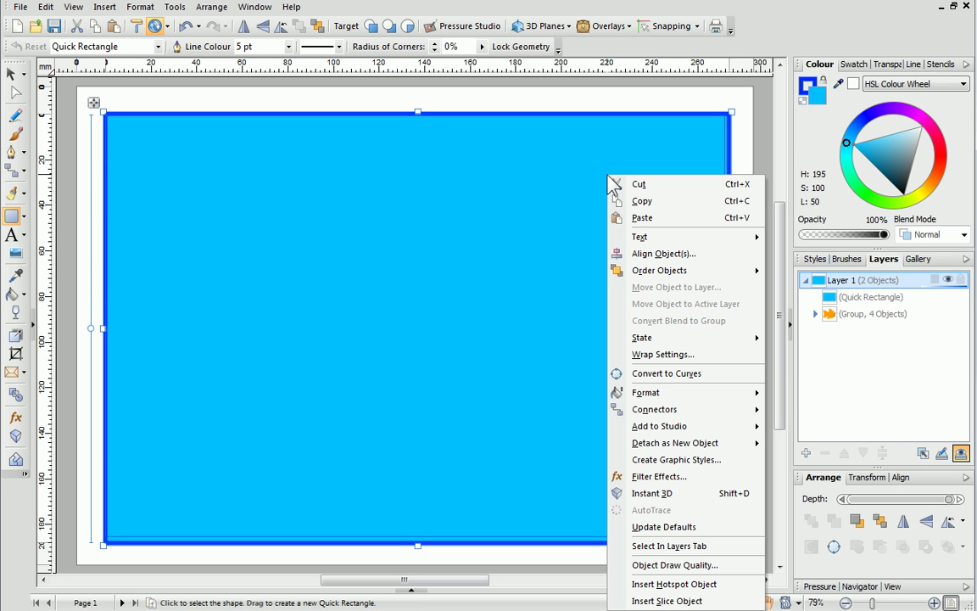
{"action": "mouse_move", "coordinate": [635, 268]}
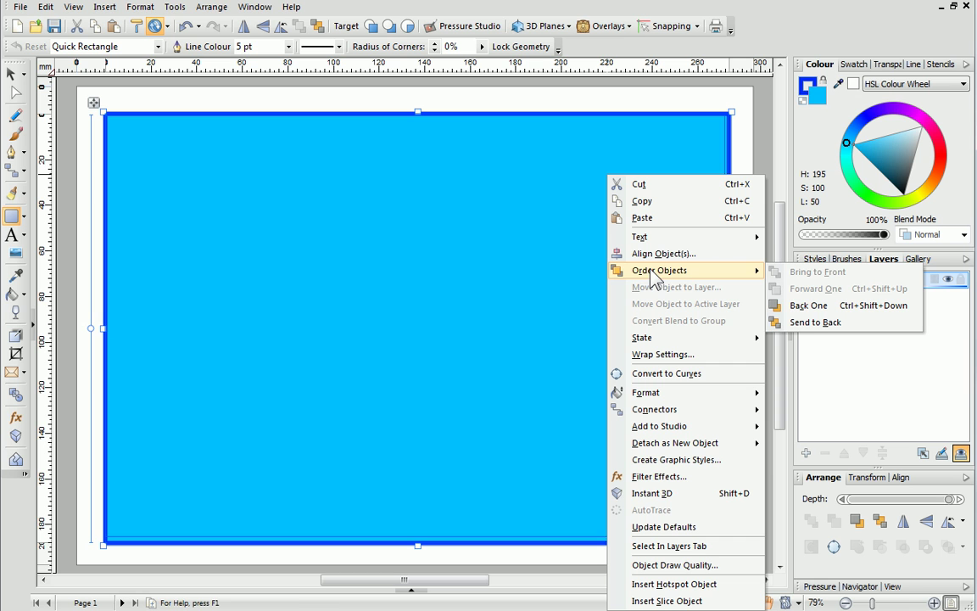
{"action": "left_click", "coordinate": [807, 321]}
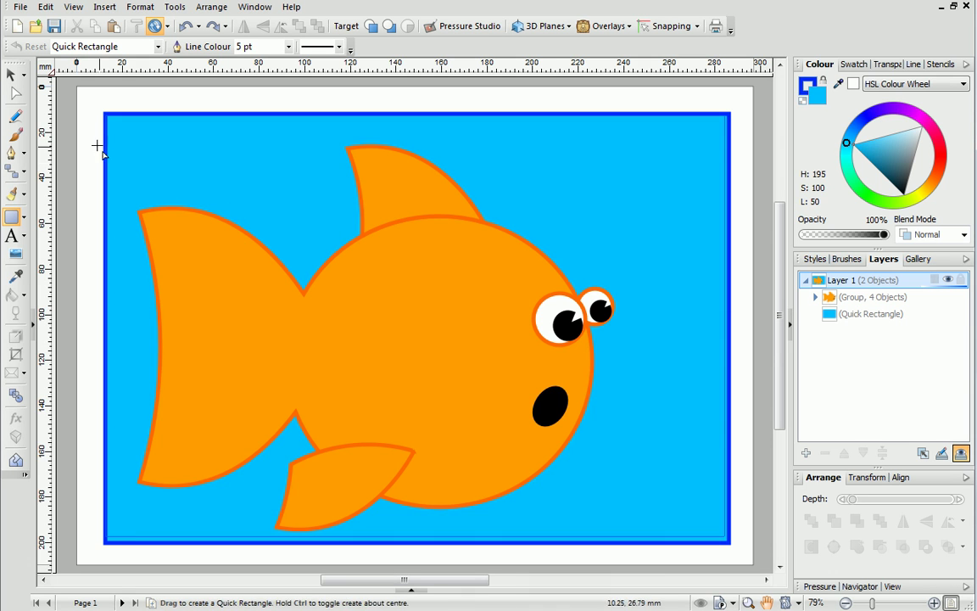
Pick the Pencil tool and set its line colour to orange from the Swatch palette.
{"action": "left_click", "coordinate": [16, 116]}
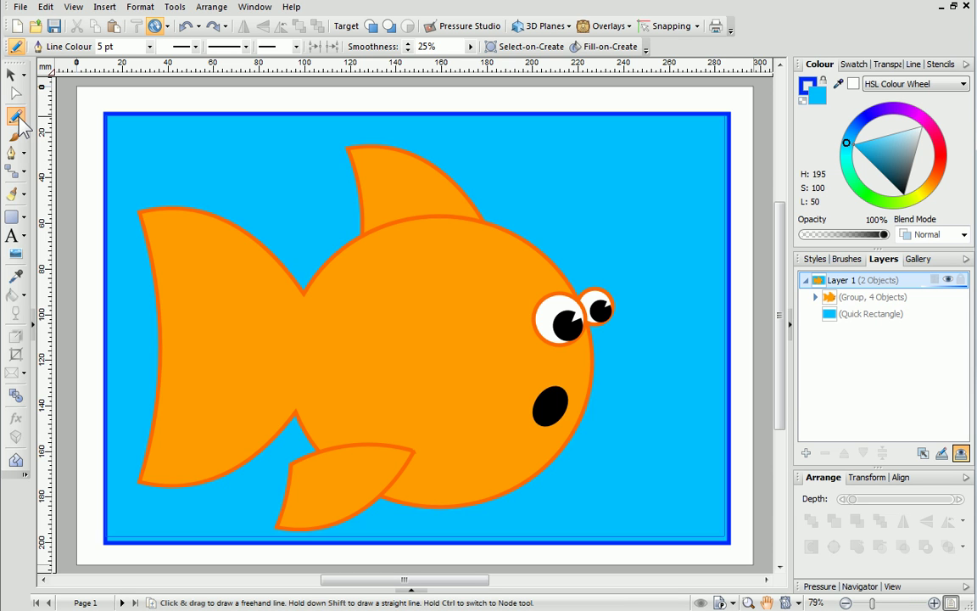
{"action": "left_click", "coordinate": [807, 85]}
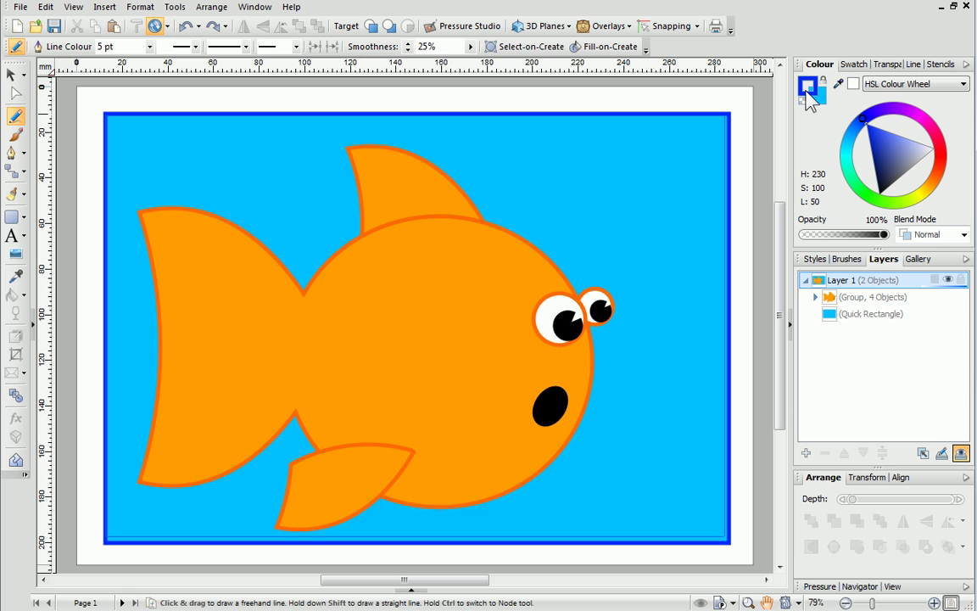
{"action": "left_click", "coordinate": [854, 67]}
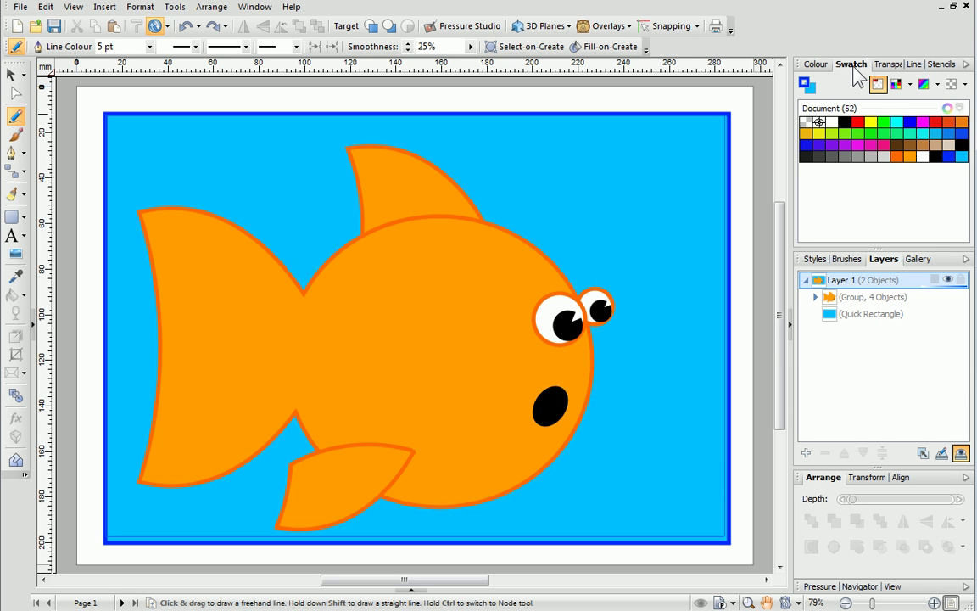
{"action": "left_click", "coordinate": [897, 159]}
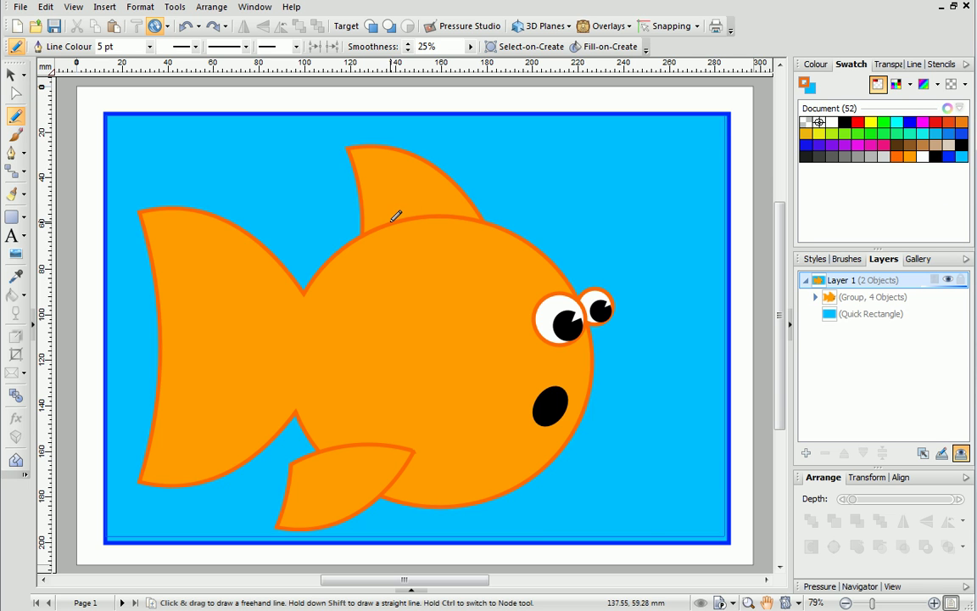
Draw orange freehand stripes across the dorsal fin and the tail.
{"action": "mouse_move", "coordinate": [389, 222]}
{"action": "left_mouse_down"}
{"action": "mouse_move", "coordinate": [373, 174]}
{"action": "mouse_move", "coordinate": [400, 199]}
{"action": "mouse_move", "coordinate": [379, 161]}
{"action": "left_mouse_up"}
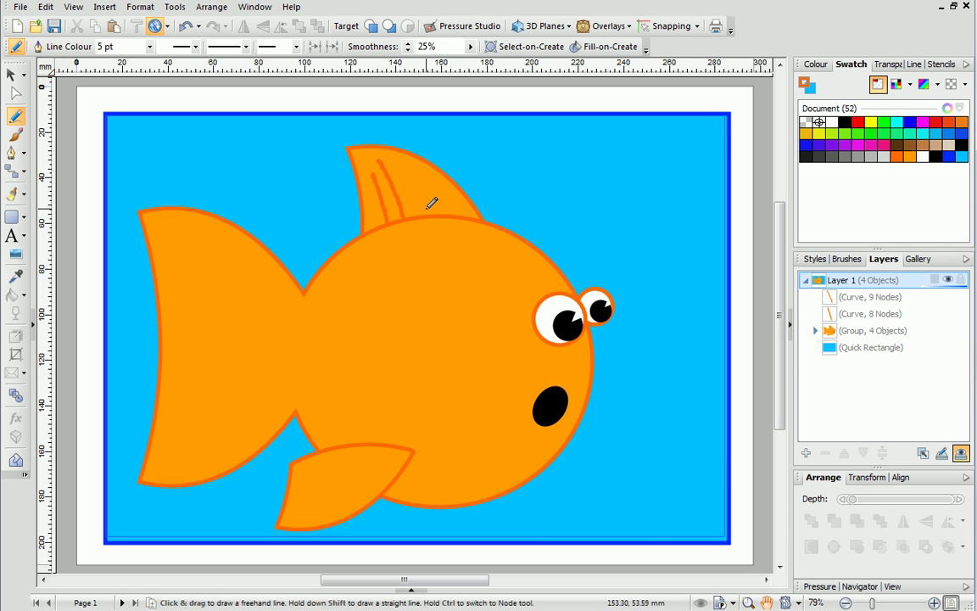
{"action": "left_click_drag", "start_coordinate": [416, 213], "coordinate": [412, 199]}
{"action": "mouse_move", "coordinate": [284, 293]}
{"action": "left_mouse_down"}
{"action": "mouse_move", "coordinate": [270, 268]}
{"action": "mouse_move", "coordinate": [200, 233]}
{"action": "left_mouse_up"}
{"action": "left_click_drag", "start_coordinate": [200, 233], "coordinate": [165, 238]}
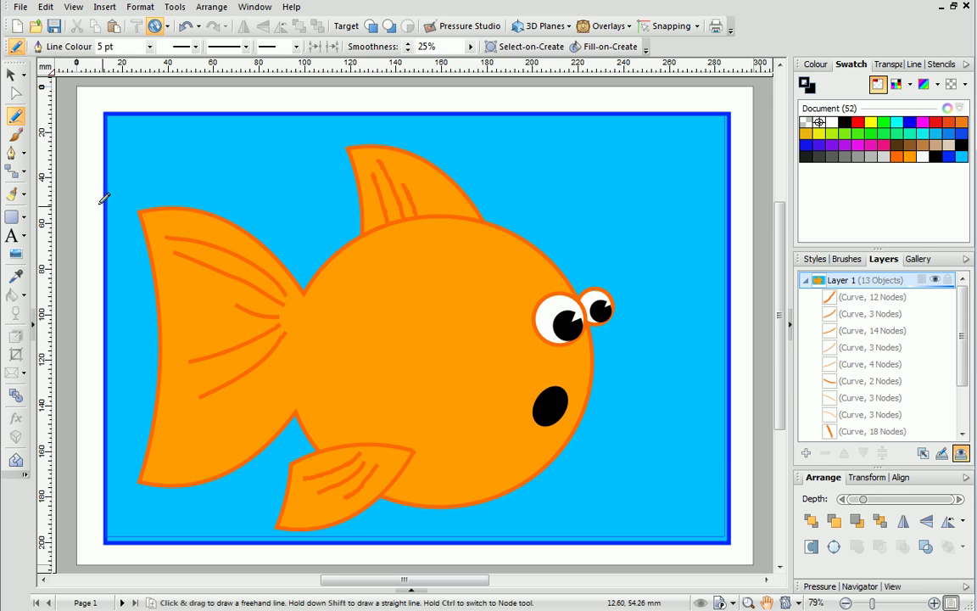
{"action": "left_click", "coordinate": [12, 74]}
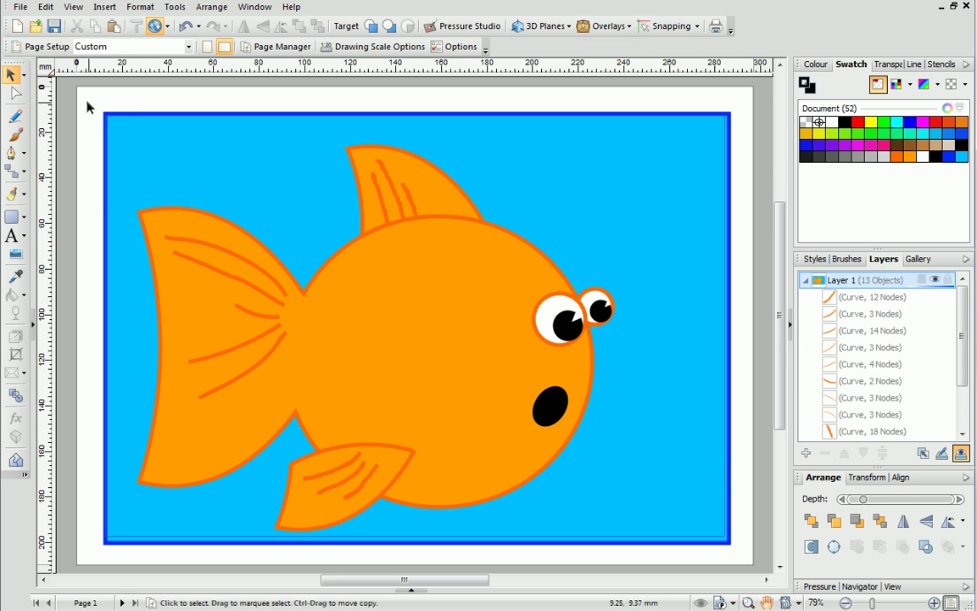
Marquee-select all 13 objects, group them into one, and deselect the group.
{"action": "left_click_drag", "start_coordinate": [87, 102], "coordinate": [740, 556]}
{"action": "left_click", "coordinate": [717, 559]}
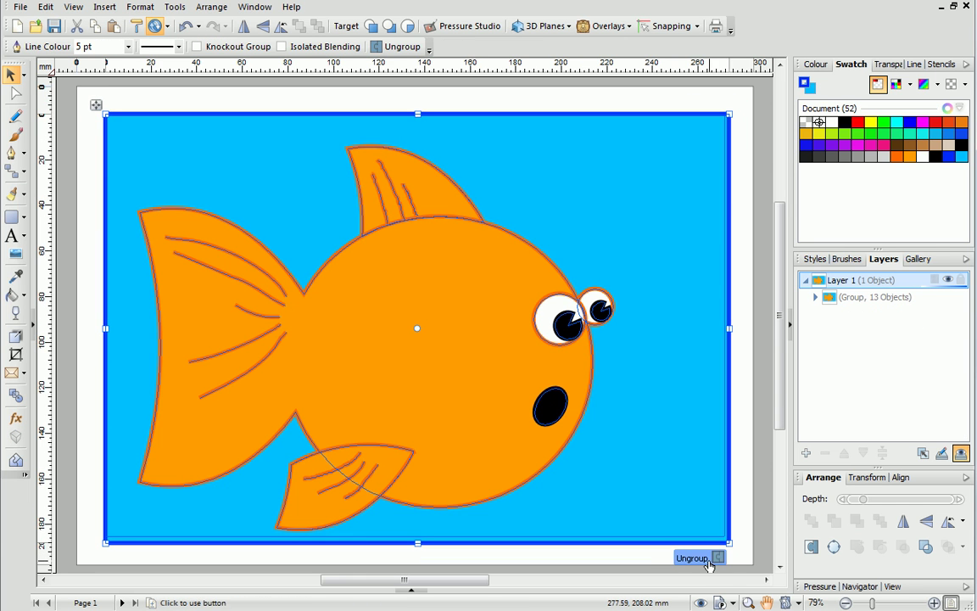
{"action": "left_click", "coordinate": [750, 555]}
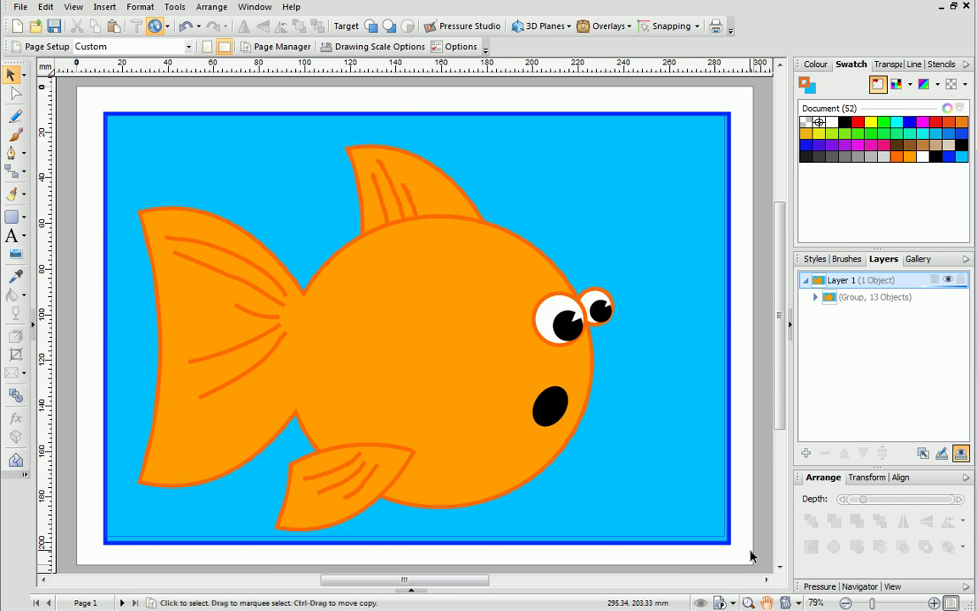